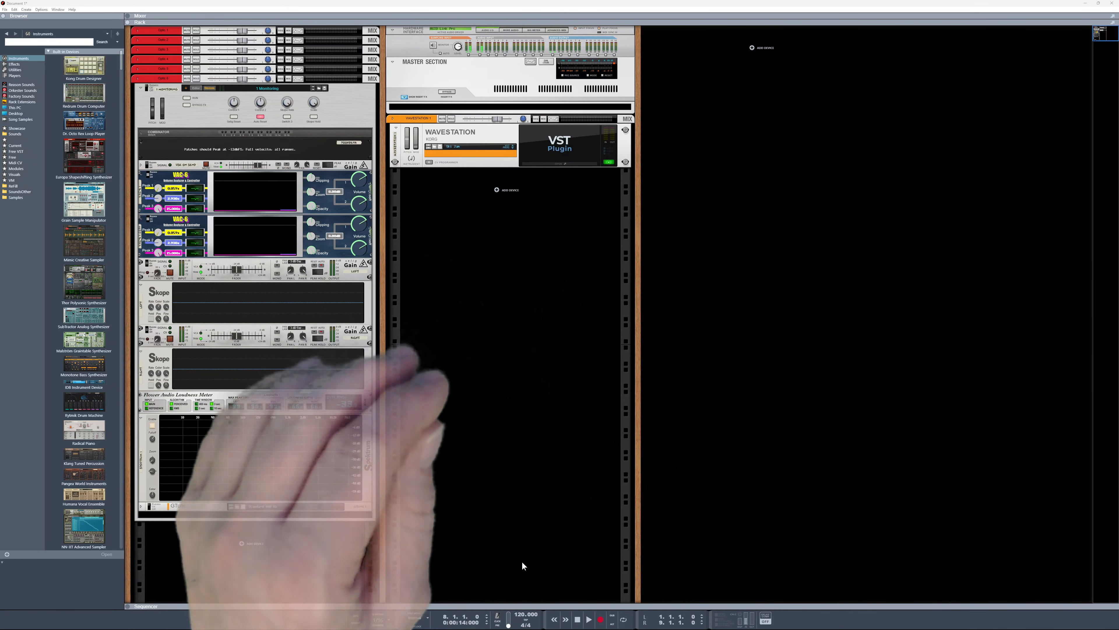
# Open the Wavestation plugin editor, move its vector position joystick around, and close the editor
pyautogui.click(554, 160)
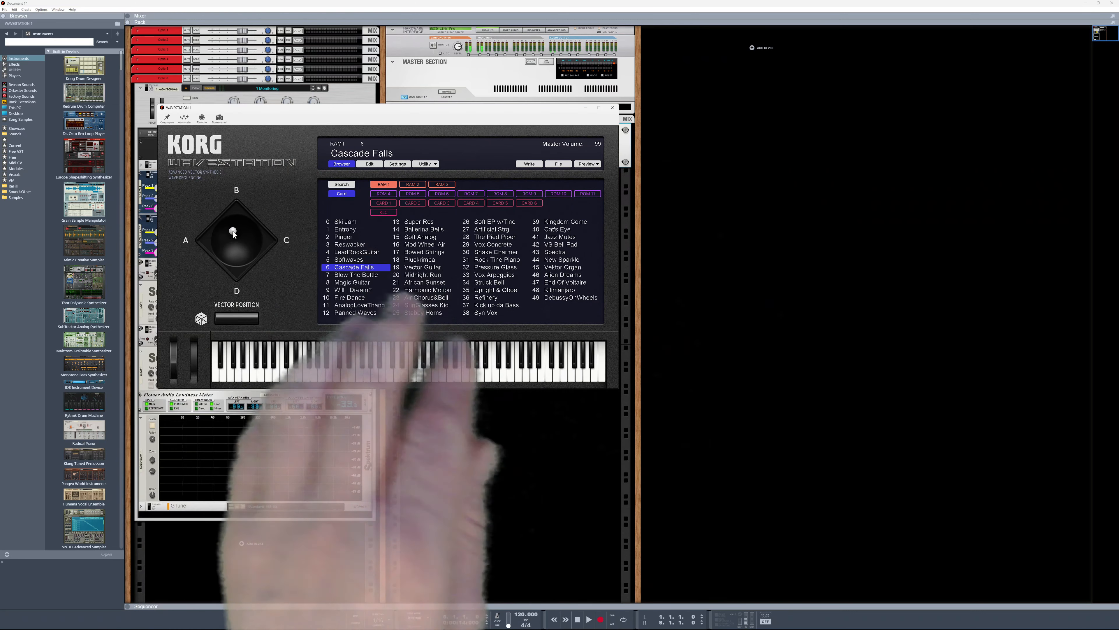
pyautogui.moveTo(233, 231)
pyautogui.mouseDown()
pyautogui.moveTo(263, 239)
pyautogui.moveTo(236, 239)
pyautogui.moveTo(246, 231)
pyautogui.moveTo(237, 242)
pyautogui.mouseUp()
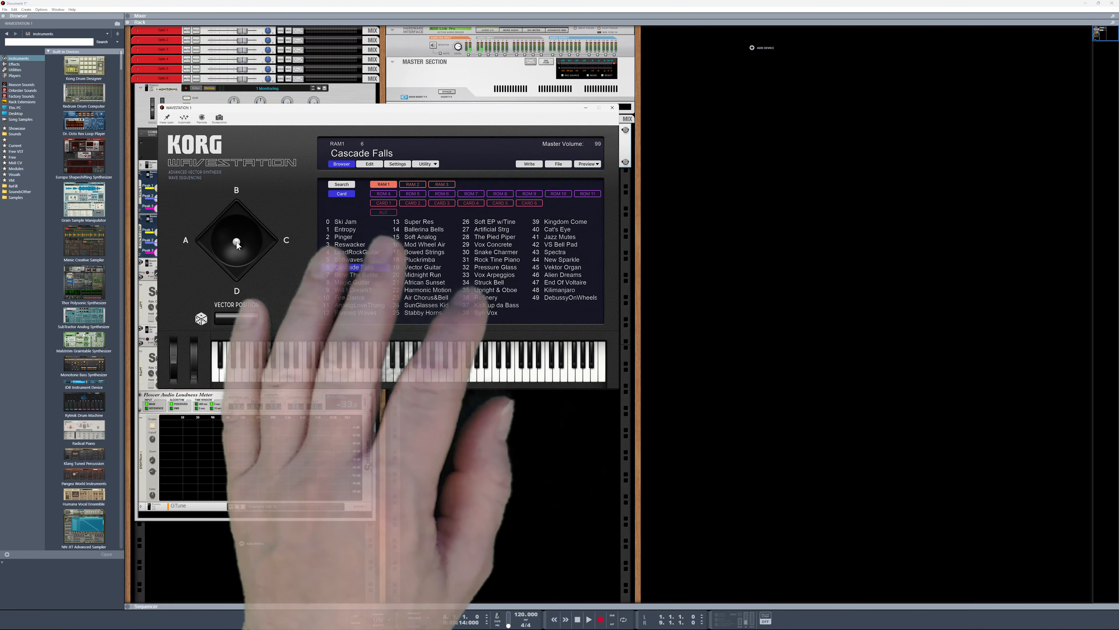
pyautogui.moveTo(236, 241)
pyautogui.mouseDown()
pyautogui.moveTo(253, 239)
pyautogui.moveTo(238, 236)
pyautogui.mouseUp()
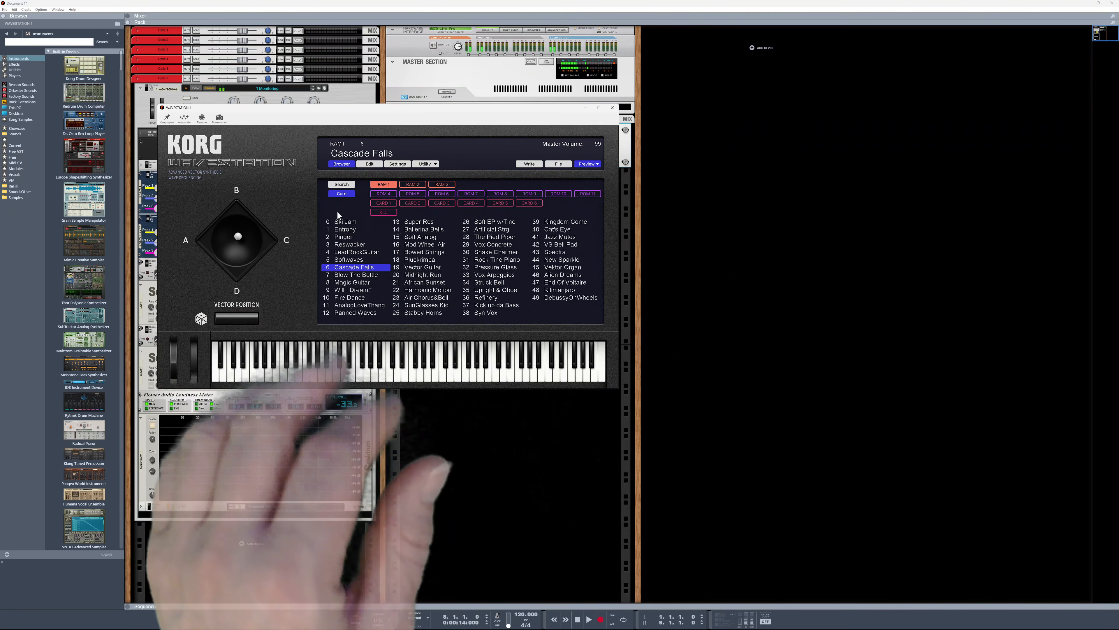
pyautogui.moveTo(237, 238); pyautogui.dragTo(232, 180)
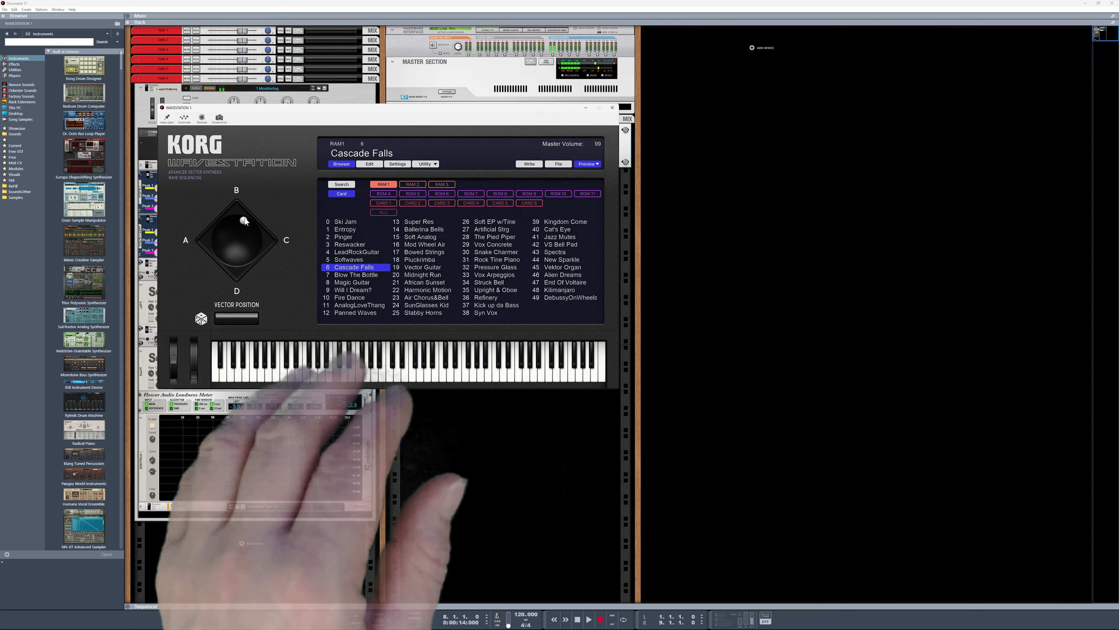
pyautogui.click(613, 109)
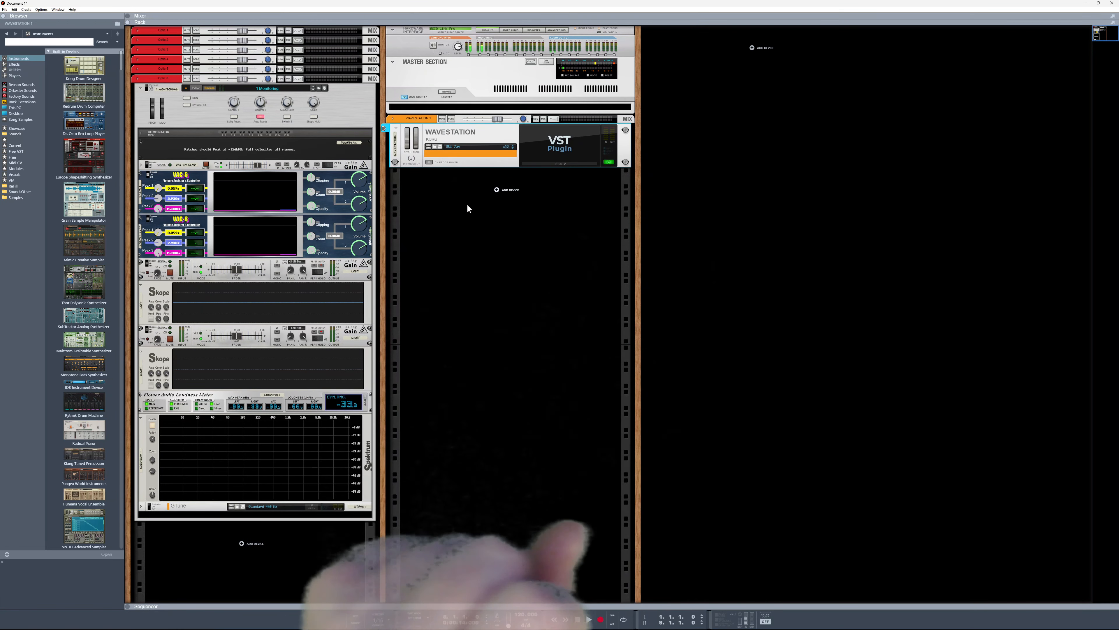
# Show the Utilities category in the browser and enlarge the application zoom
pyautogui.click(17, 72)
pyautogui.click(25, 43)
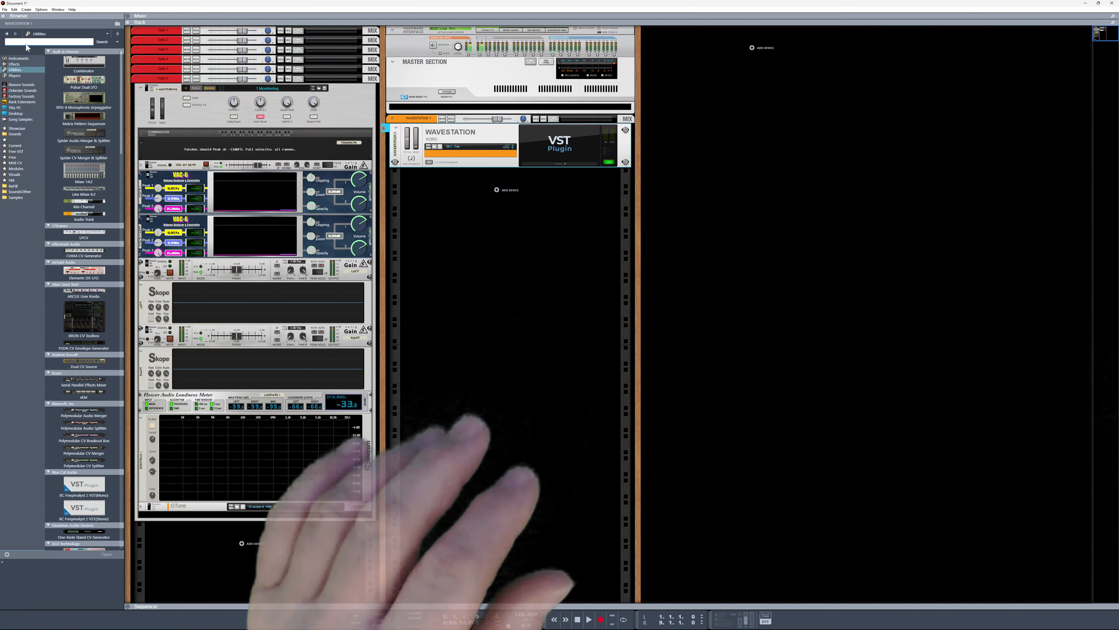
pyautogui.hotkey('alt', 'o')
pyautogui.press('z')
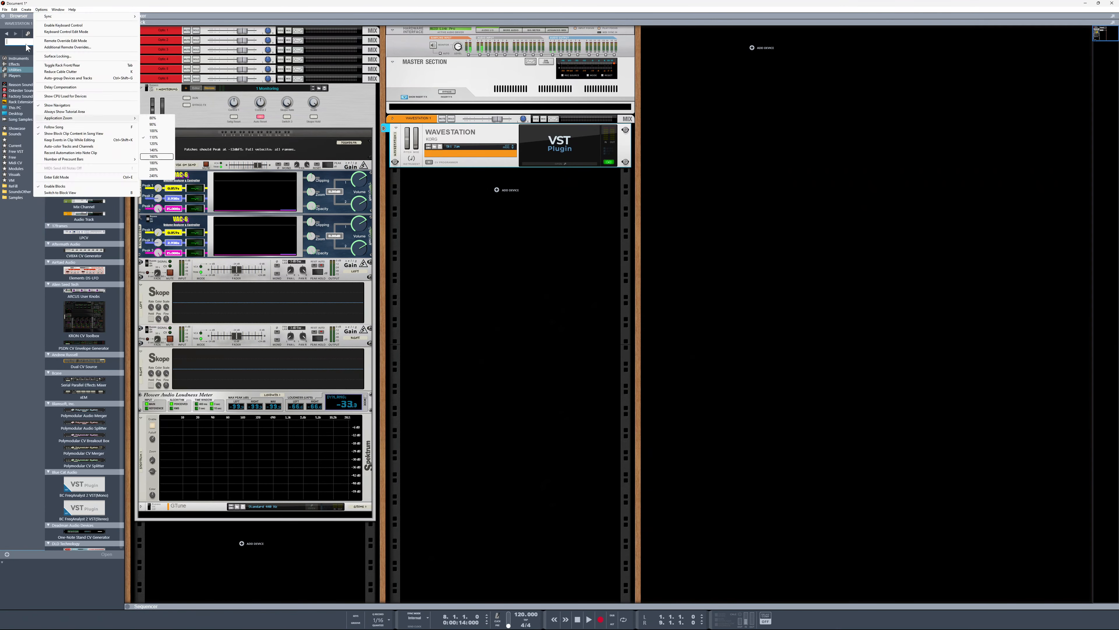
pyautogui.press('Return')
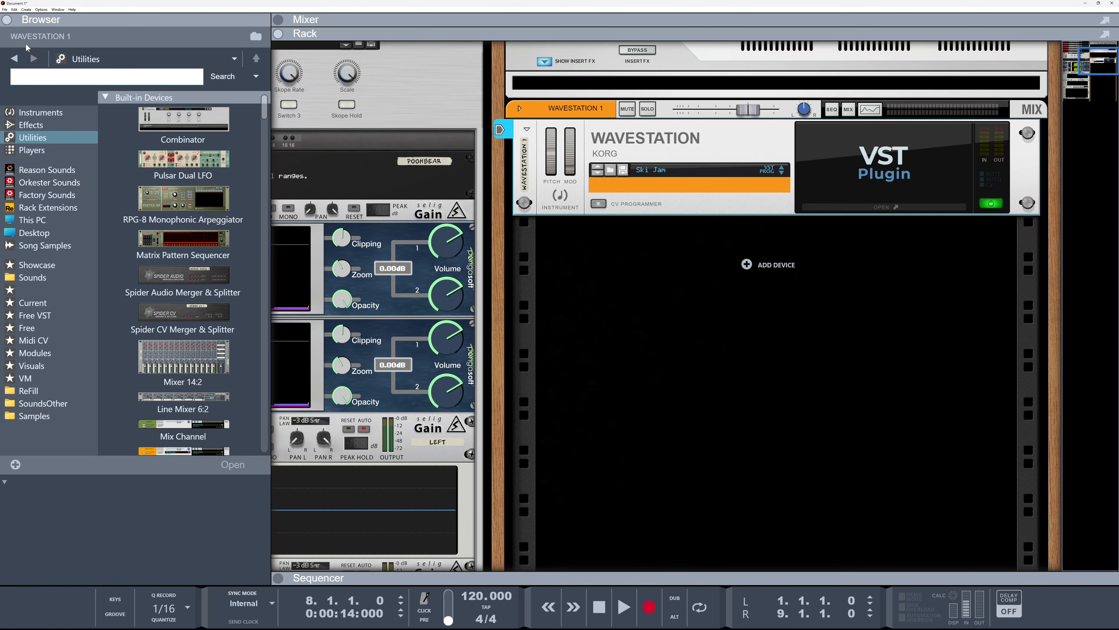
pyautogui.hotkey('alt', 'o')
pyautogui.press('z')
pyautogui.press('Return')
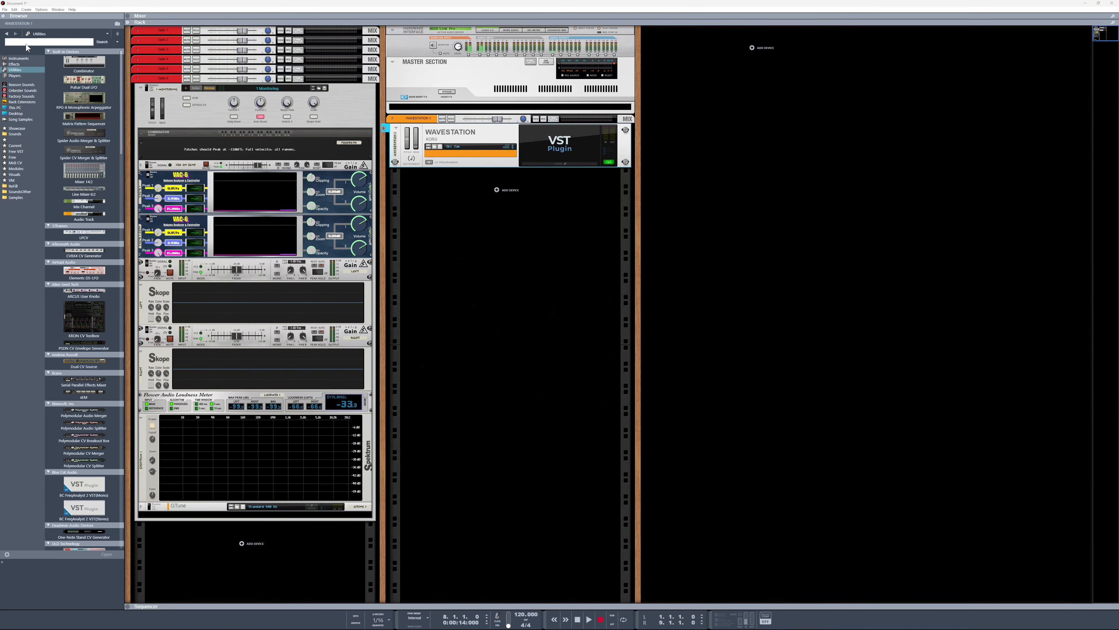
pyautogui.click(447, 258)
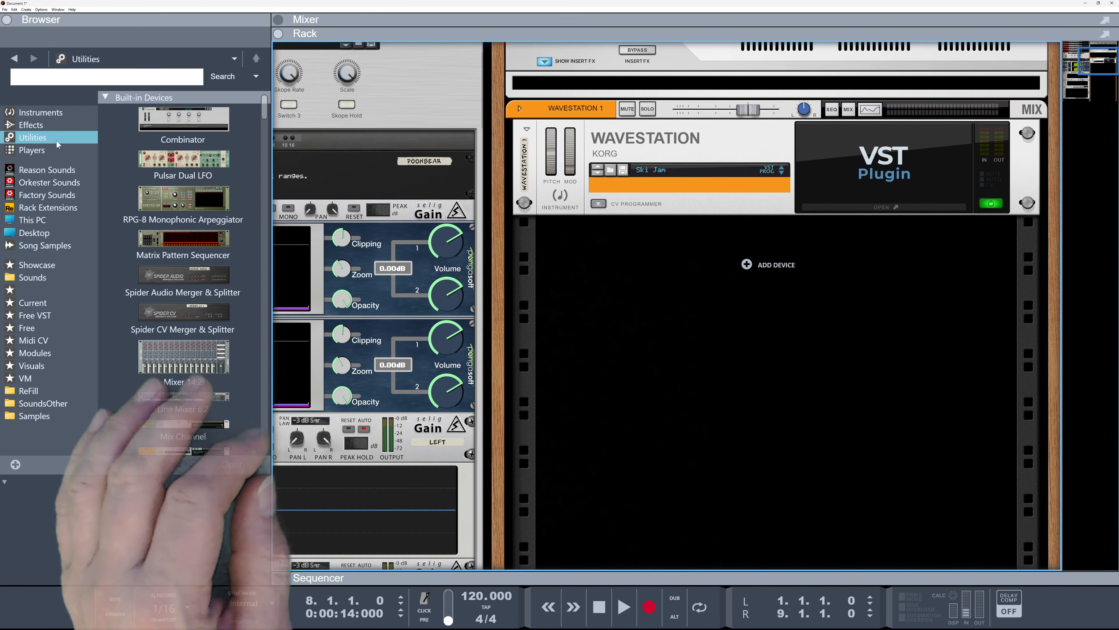
# Search Utilities for "mor" and insert three Morfin XF Crossfader devices below the Wavestation
pyautogui.click(74, 82)
pyautogui.write('m')
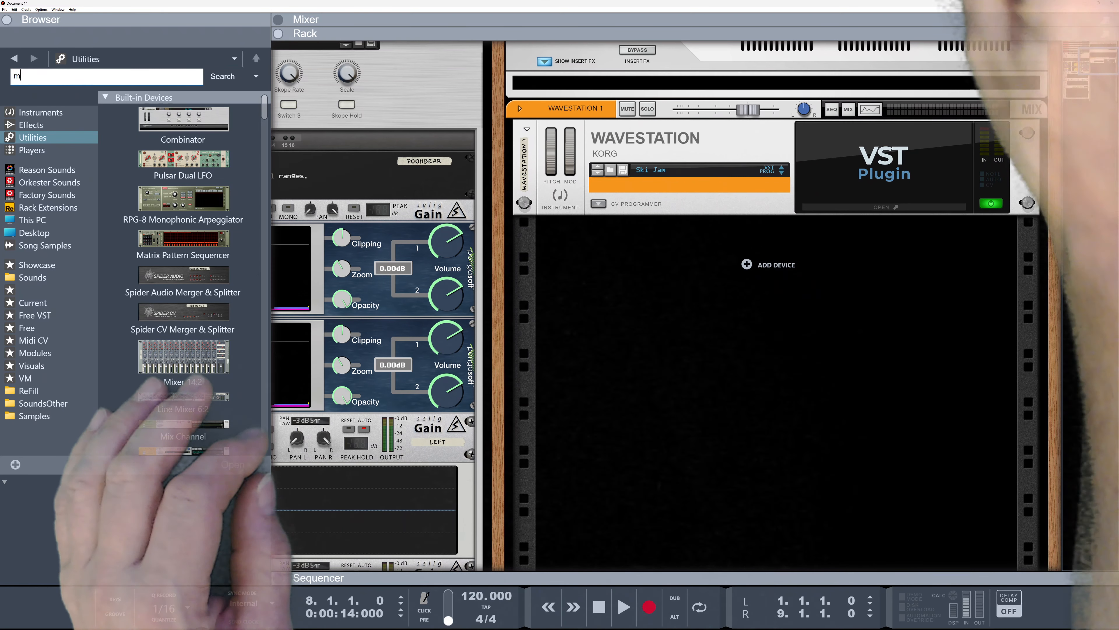
pyautogui.write('orp')
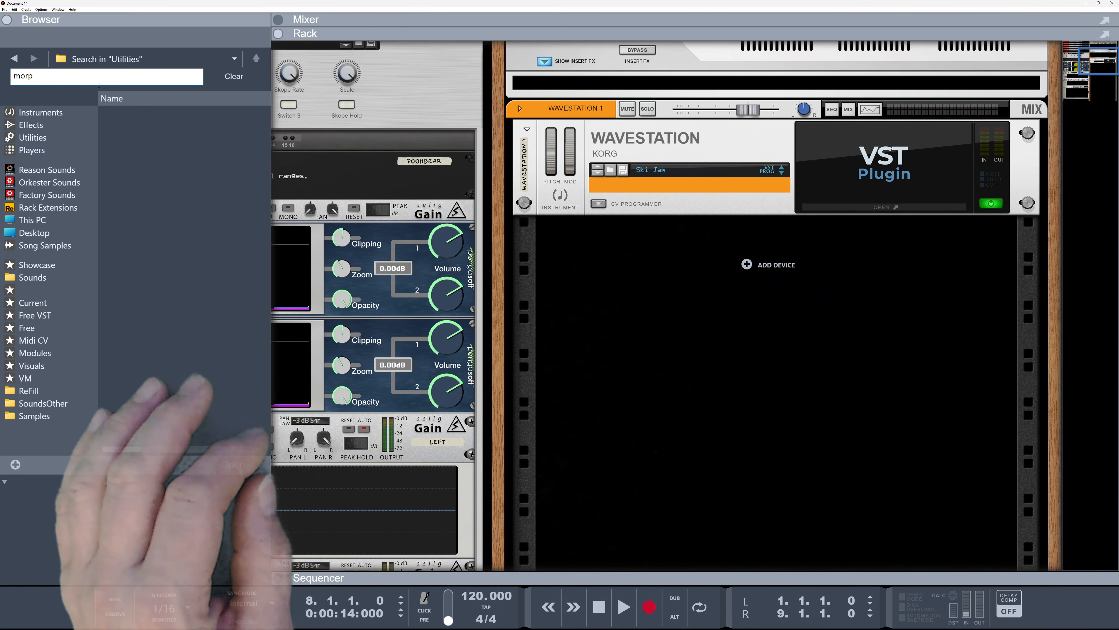
pyautogui.press('BackSpace')
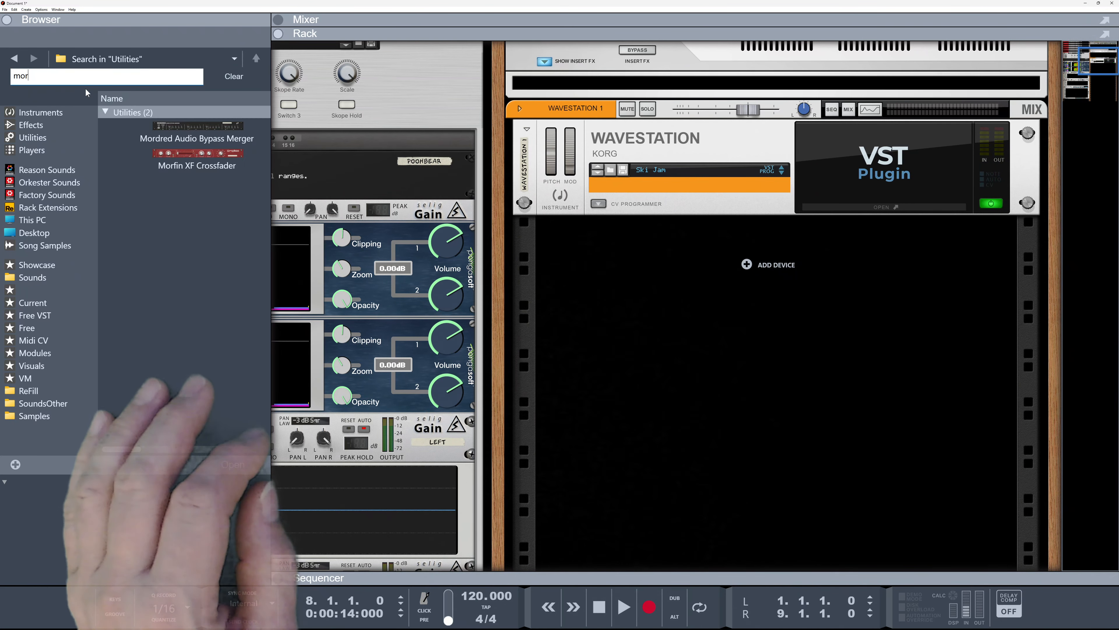
pyautogui.moveTo(174, 154)
pyautogui.mouseDown()
pyautogui.moveTo(367, 214)
pyautogui.moveTo(612, 249)
pyautogui.mouseUp()
pyautogui.moveTo(710, 259); pyautogui.dragTo(708, 259)
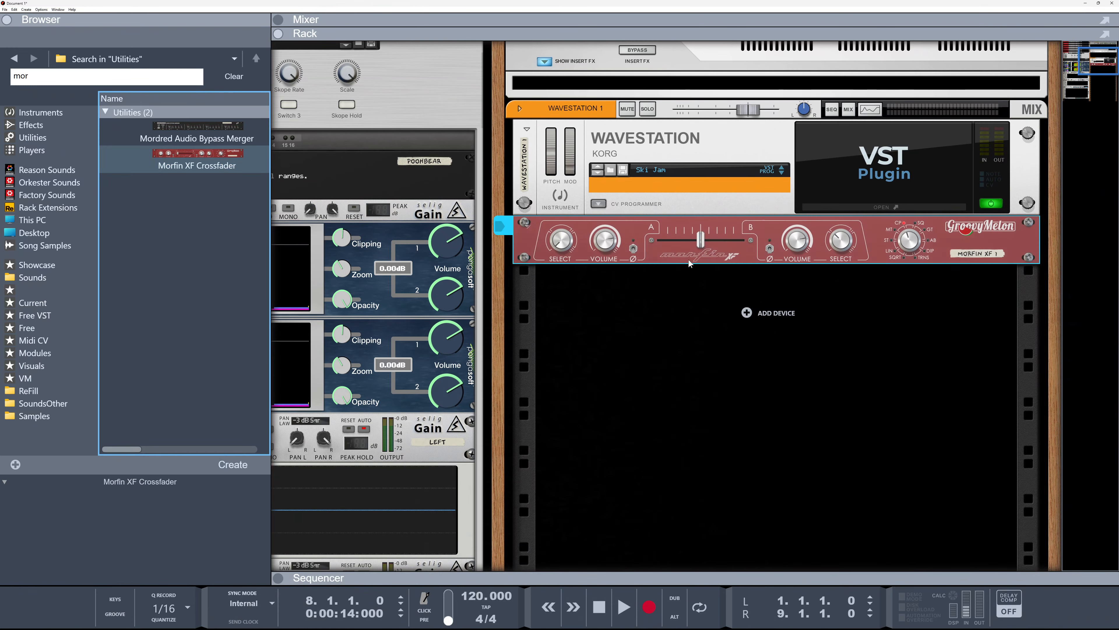
pyautogui.keyDown('ctrl'); pyautogui.moveTo(652, 242); pyautogui.dragTo(633, 330); pyautogui.keyUp('ctrl')
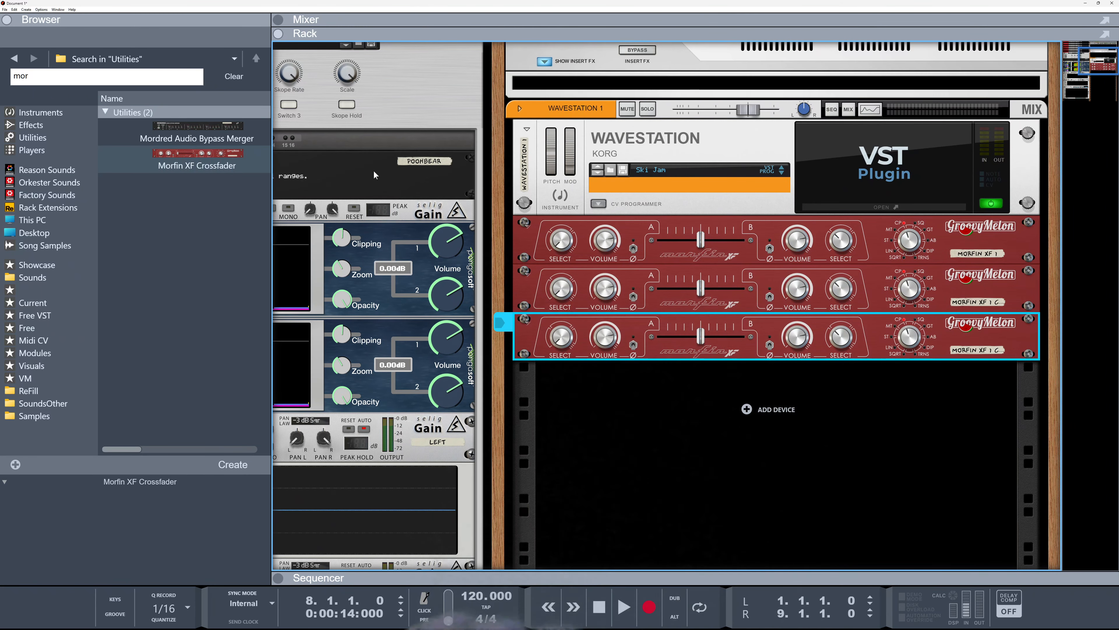
# Search Utilities for "pad" and add a CV Pad device below the crossfaders
pyautogui.click(52, 137)
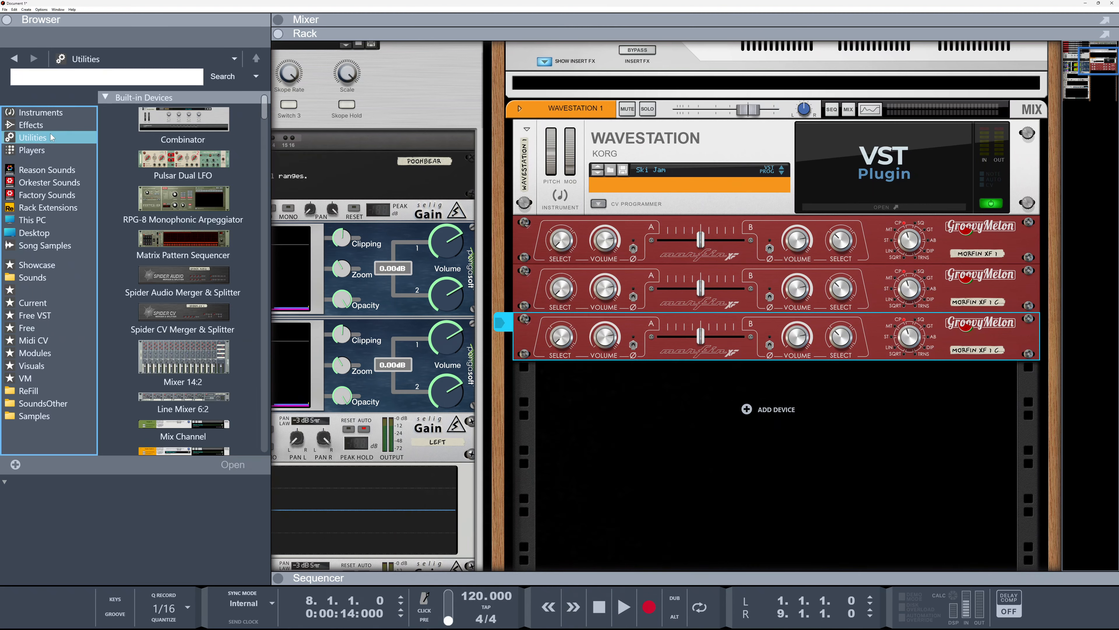
pyautogui.click(63, 83)
pyautogui.write('pad')
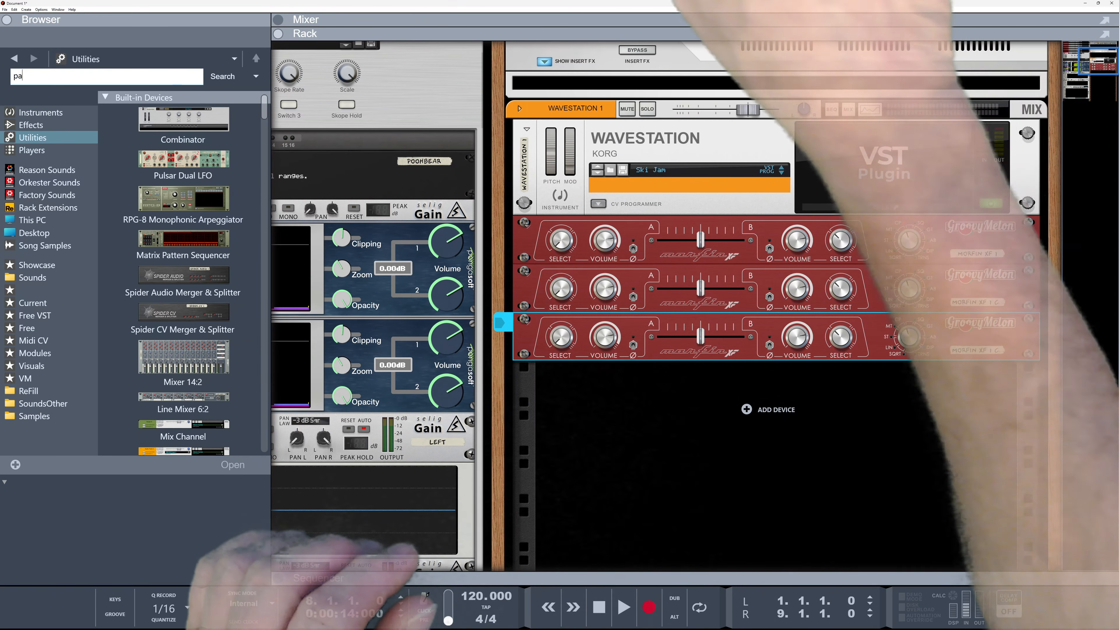
pyautogui.press('Return')
pyautogui.moveTo(135, 127); pyautogui.dragTo(694, 461)
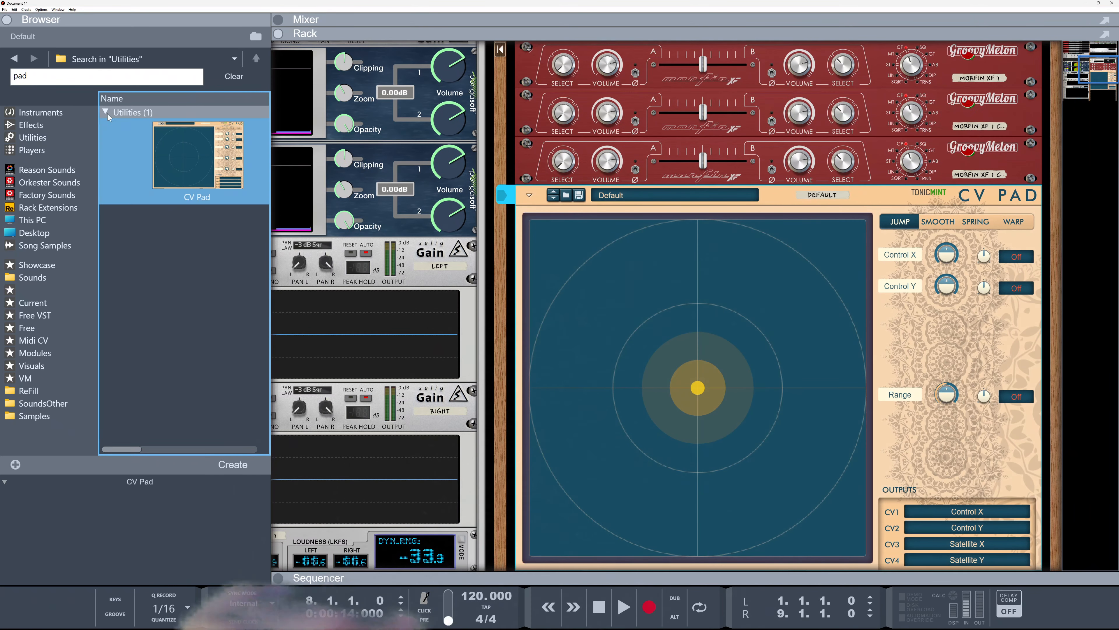
# Search for "ve" and add a CV Suite Vectorizer below the CV Pad
pyautogui.doubleClick(65, 82)
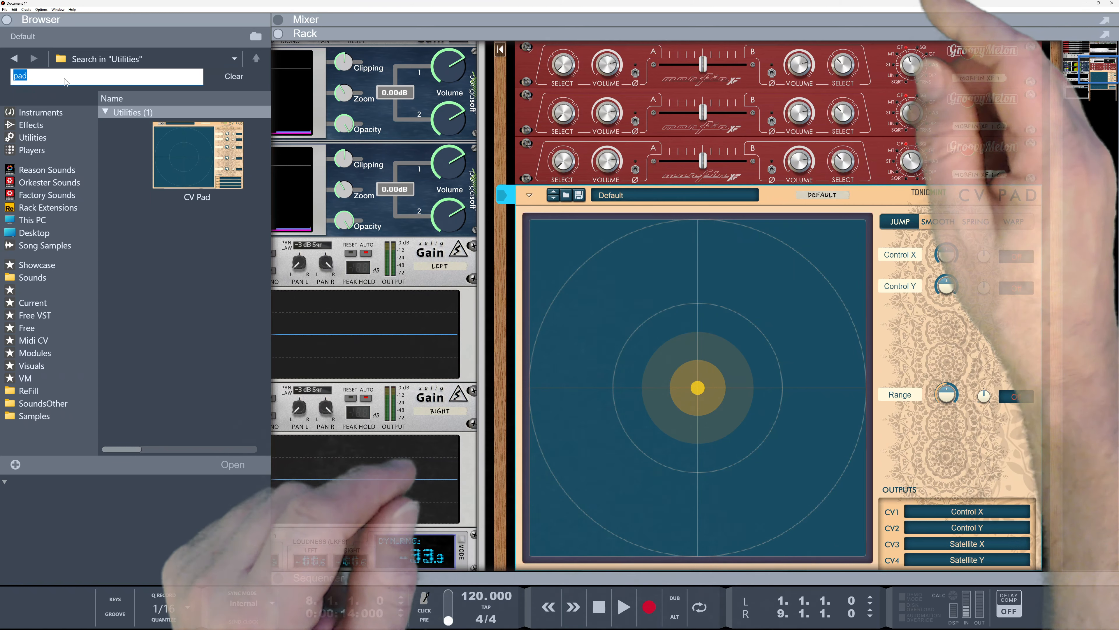
pyautogui.write('ve')
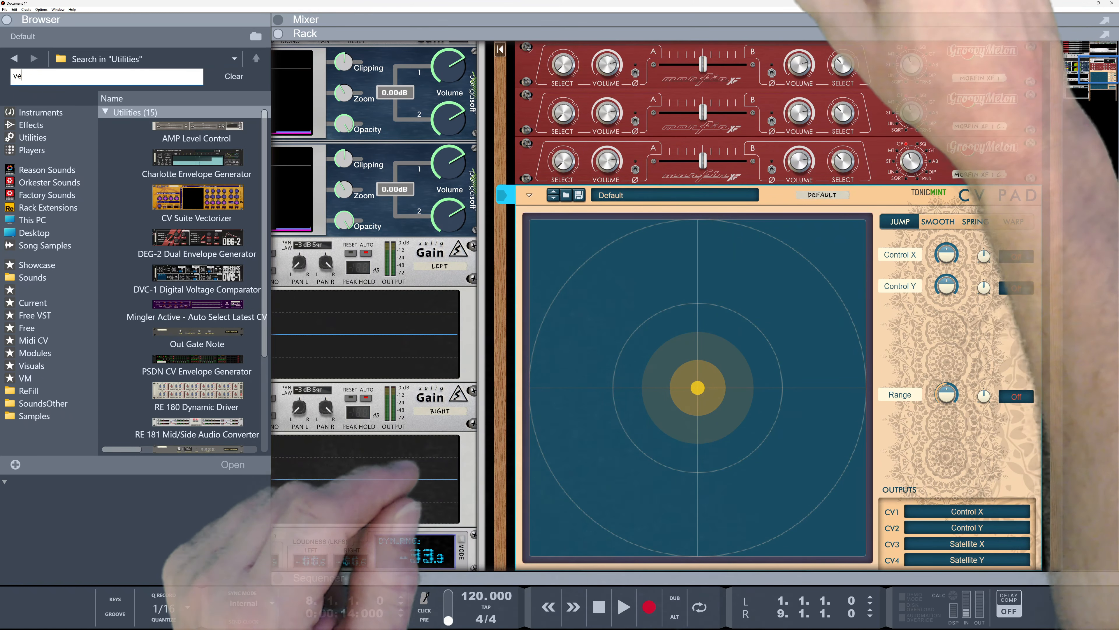
pyautogui.moveTo(196, 200)
pyautogui.mouseDown()
pyautogui.moveTo(382, 270)
pyautogui.moveTo(594, 434)
pyautogui.mouseUp()
# Move the control points on the Vectorizer pad and on the CV Pad surface
pyautogui.moveTo(677, 558); pyautogui.dragTo(703, 526)
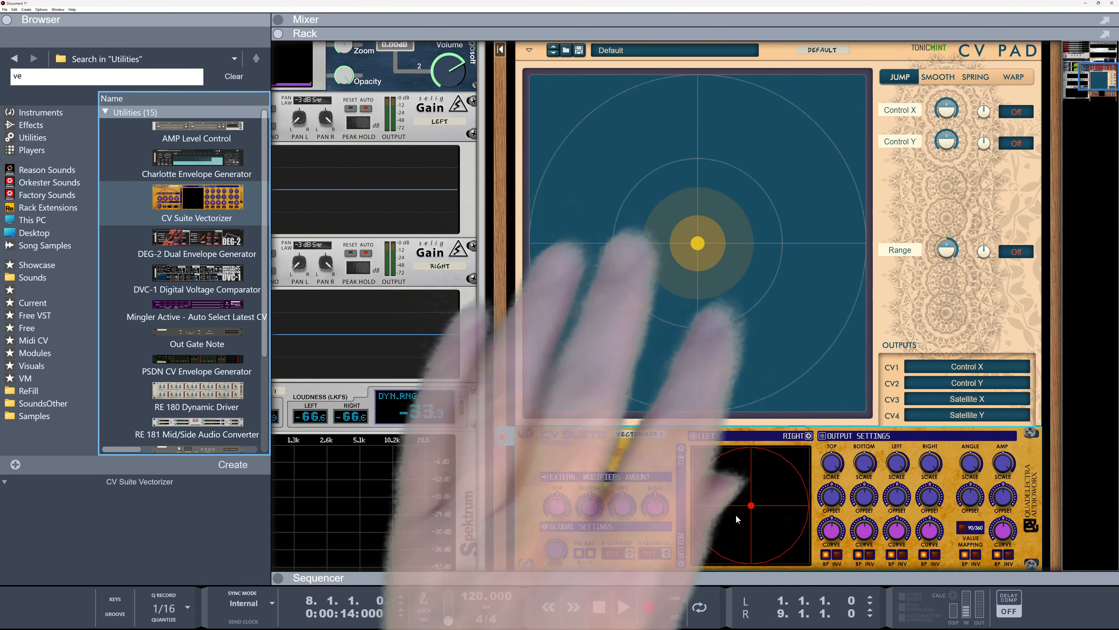
pyautogui.scroll(5, 739, 401)
pyautogui.click(704, 466)
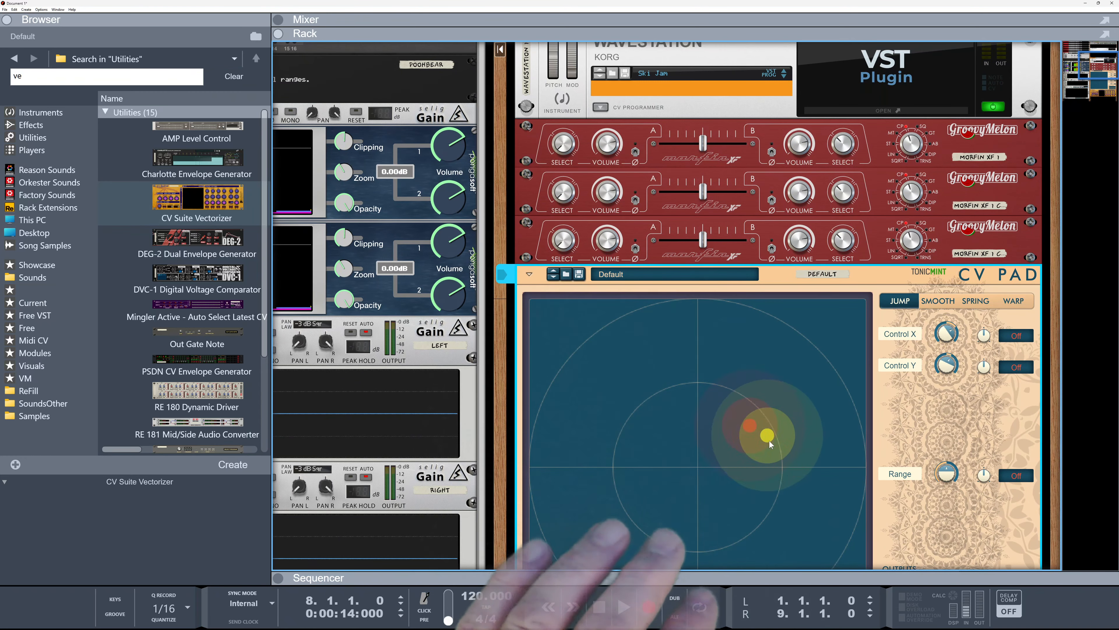
pyautogui.moveTo(717, 444); pyautogui.dragTo(626, 485)
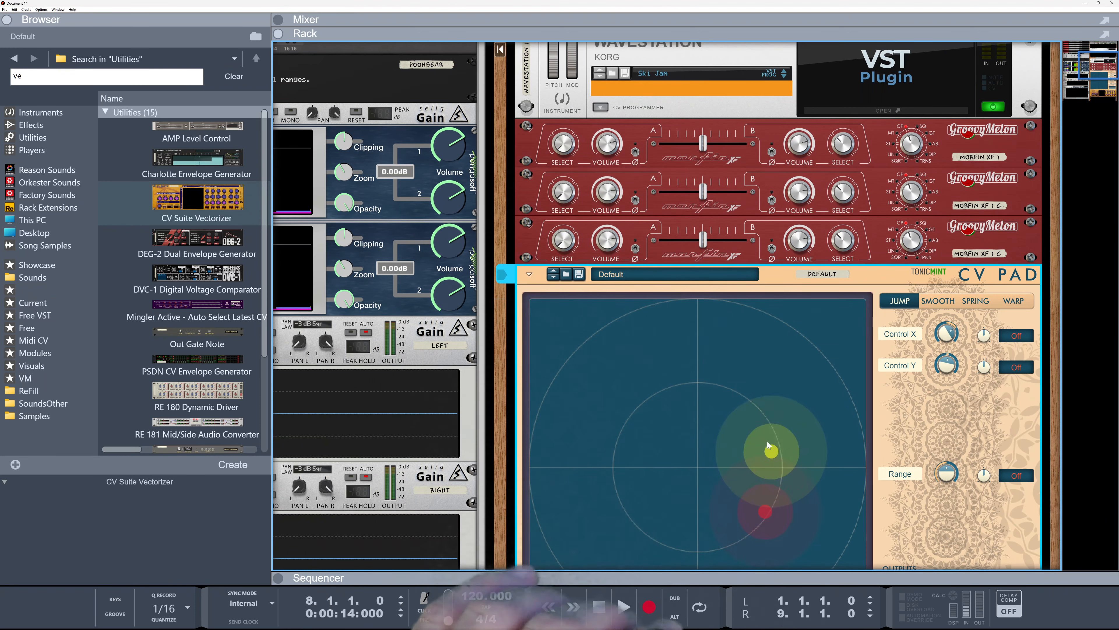
pyautogui.moveTo(702, 476); pyautogui.dragTo(747, 524)
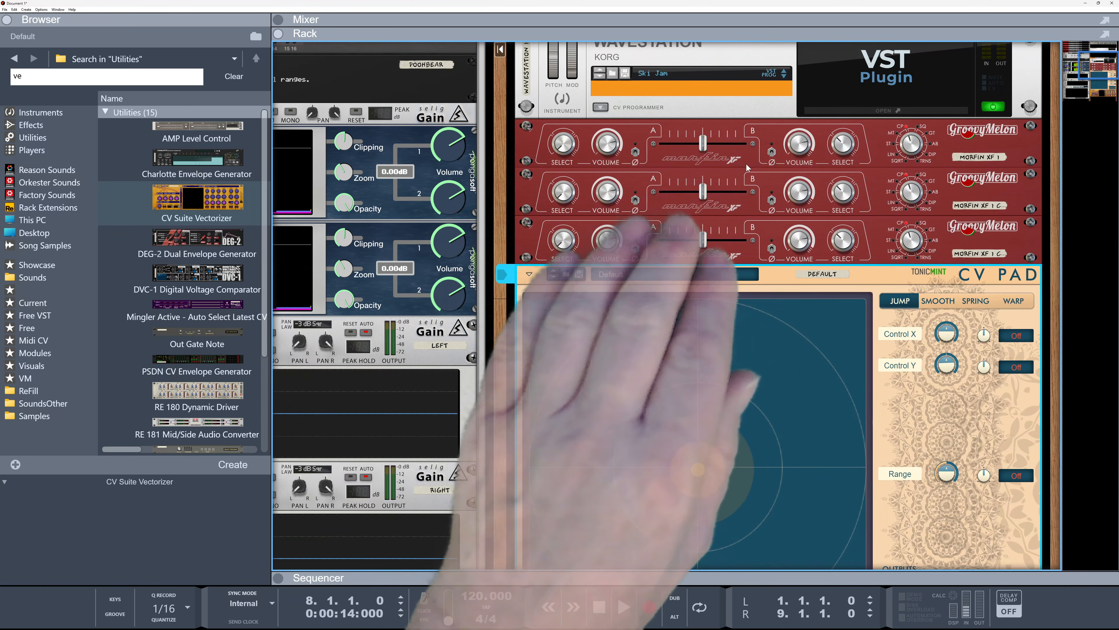
# Nudge the Morfin crossfader sliders and return the CV Pad point to the centre
pyautogui.moveTo(703, 144); pyautogui.dragTo(708, 201)
pyautogui.moveTo(698, 240); pyautogui.dragTo(731, 245)
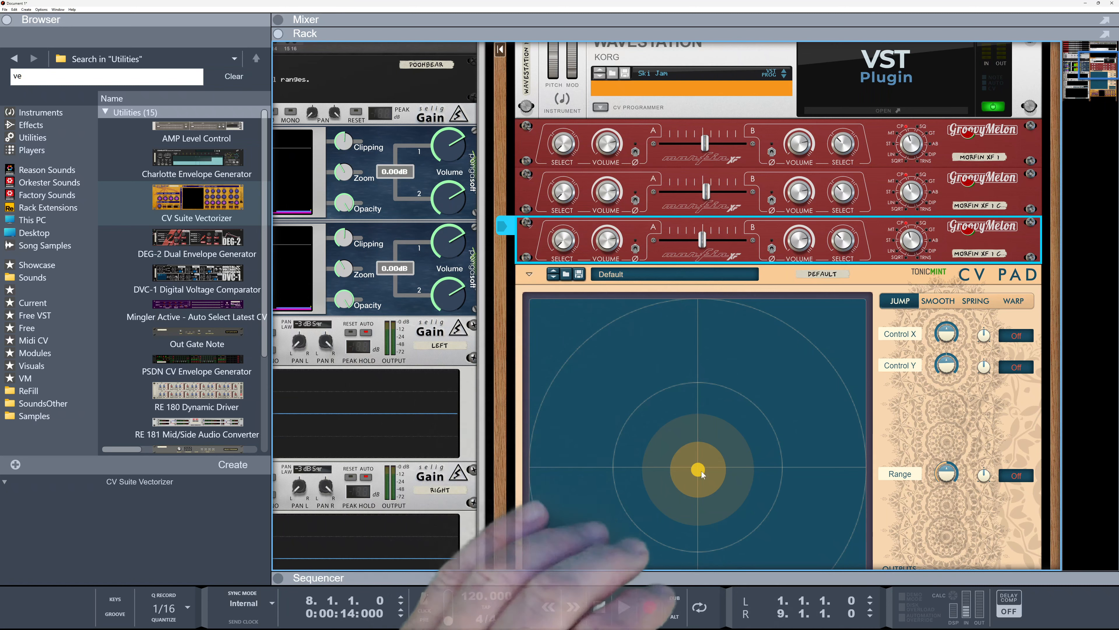
pyautogui.moveTo(699, 467); pyautogui.dragTo(705, 356)
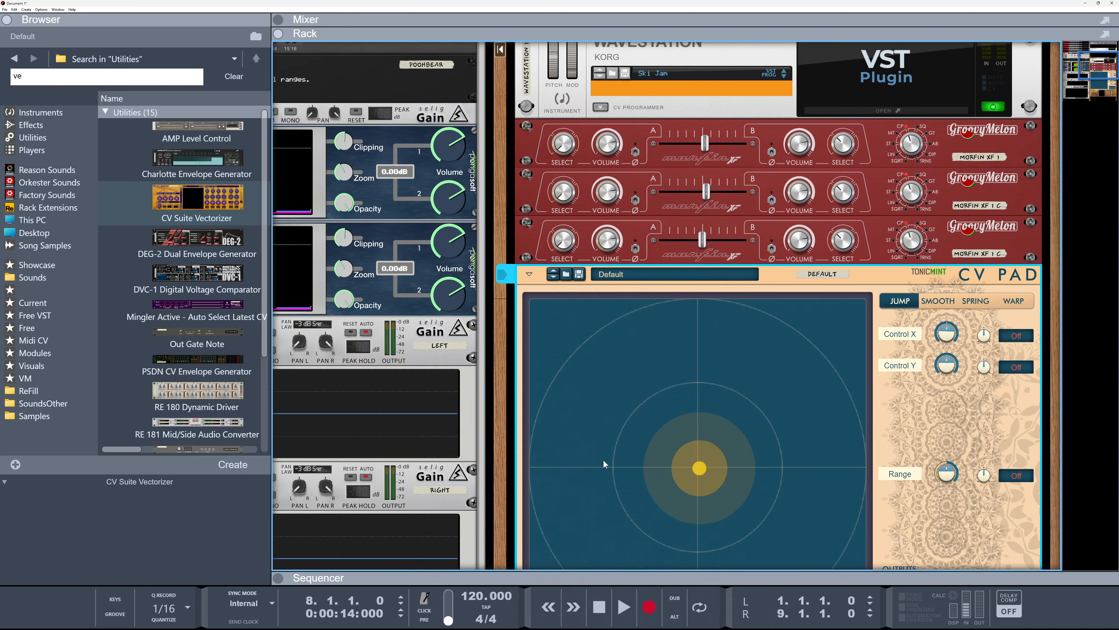
# Flip the rack and cable CV Pad outputs 1, 2 and 3 to the fader CV inputs of the three Morfin crossfaders
pyautogui.scroll(-3, 603, 459)
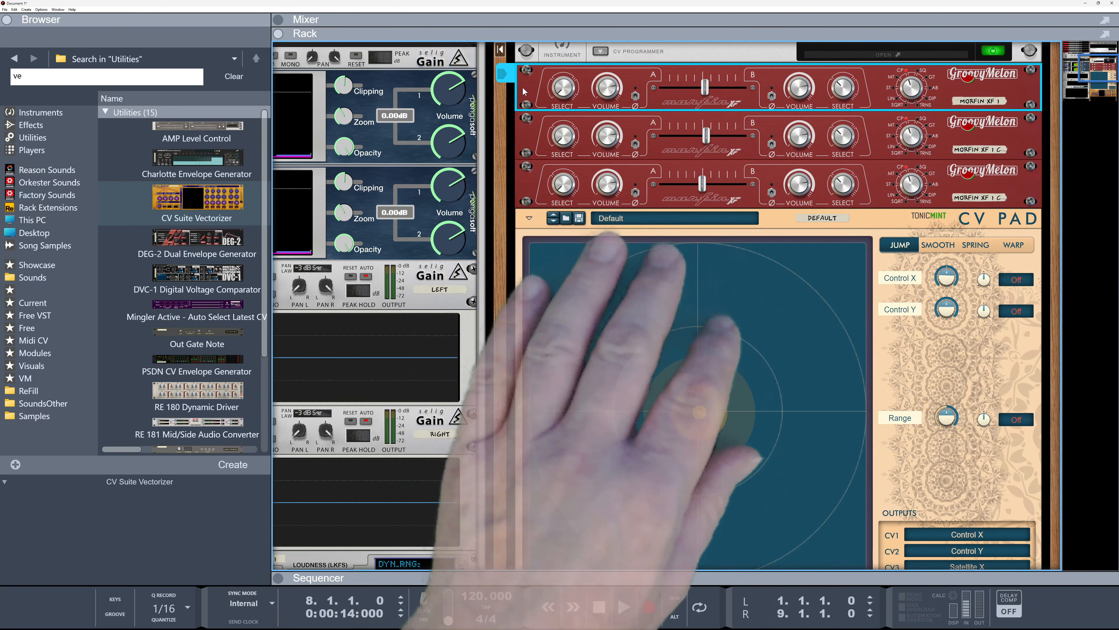
pyautogui.press('Tab')
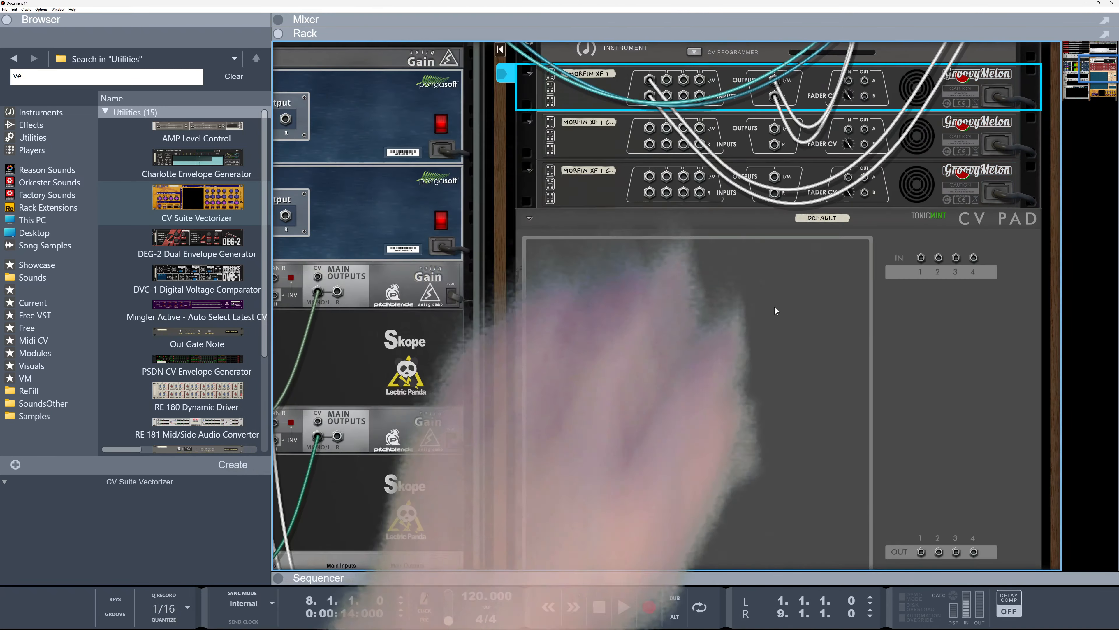
pyautogui.moveTo(924, 550); pyautogui.dragTo(910, 490)
pyautogui.moveTo(844, 149); pyautogui.dragTo(848, 81)
pyautogui.moveTo(849, 129); pyautogui.dragTo(936, 529)
pyautogui.moveTo(934, 470); pyautogui.dragTo(927, 364)
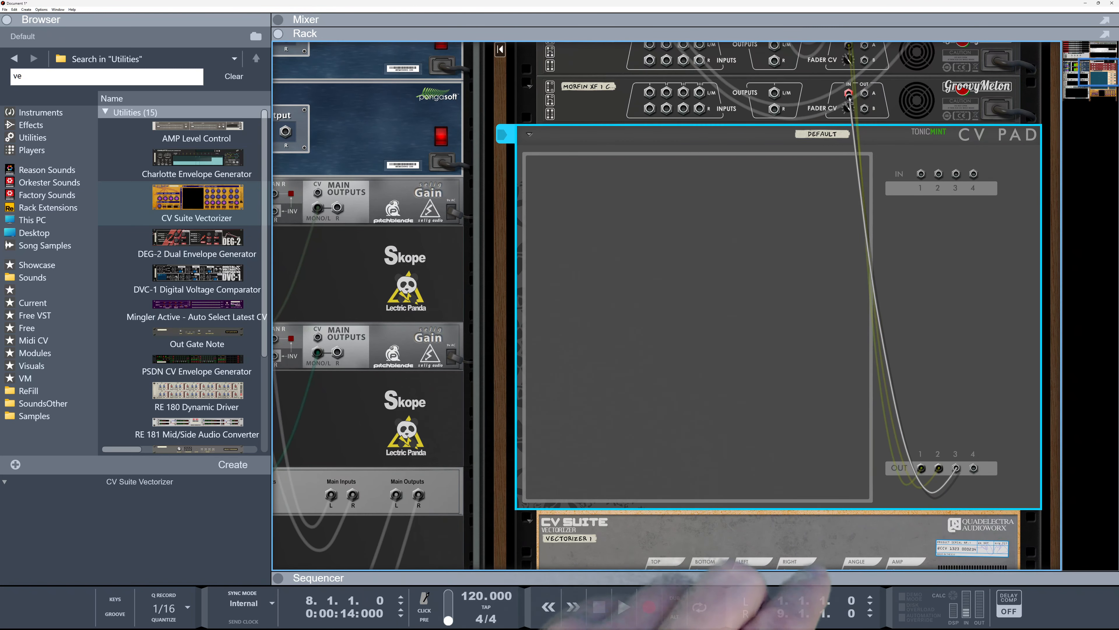
pyautogui.moveTo(851, 98); pyautogui.dragTo(851, 96)
# Flip the rack back to the front and move the CV Pad point slightly
pyautogui.scroll(2, 818, 379)
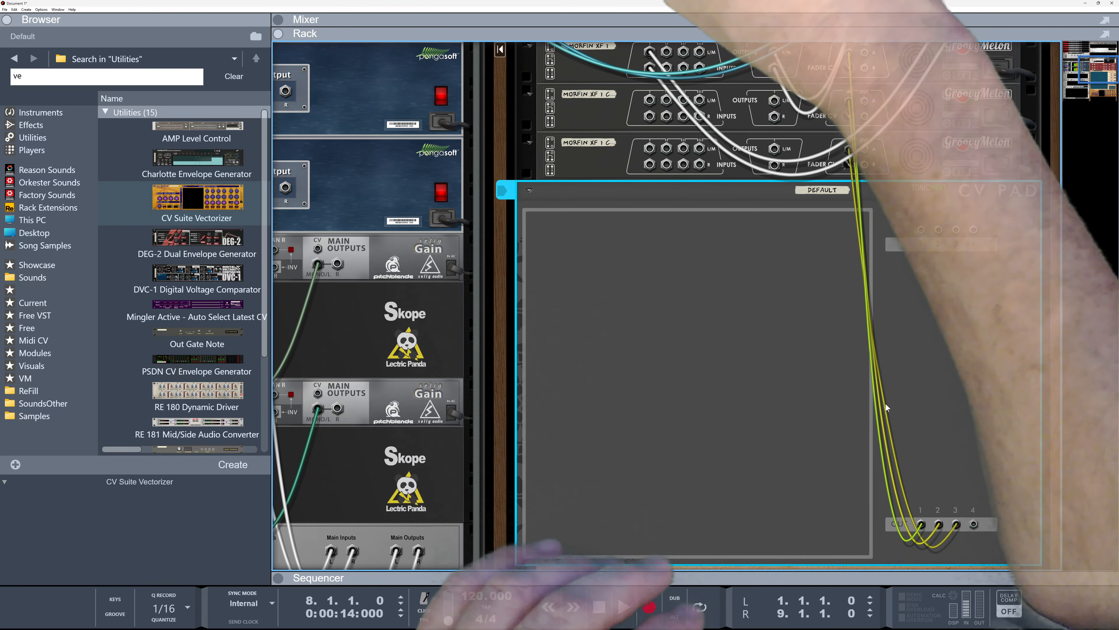
pyautogui.press('Tab')
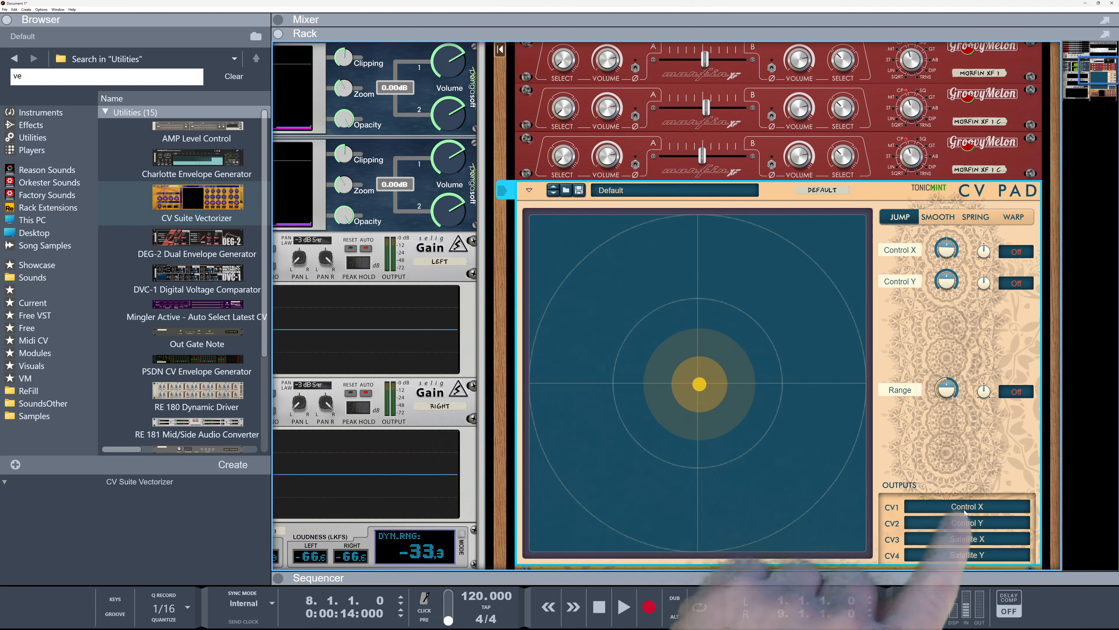
pyautogui.moveTo(684, 379); pyautogui.dragTo(707, 393)
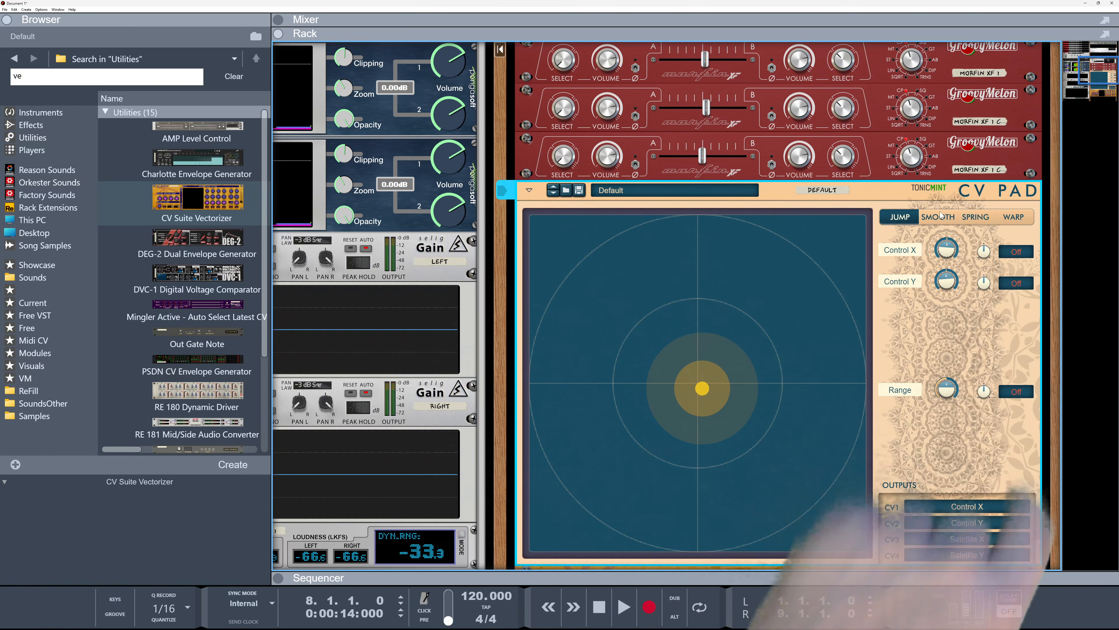
# Switch the CV Pad to Smooth mode and nudge its Speed knob
pyautogui.click(938, 218)
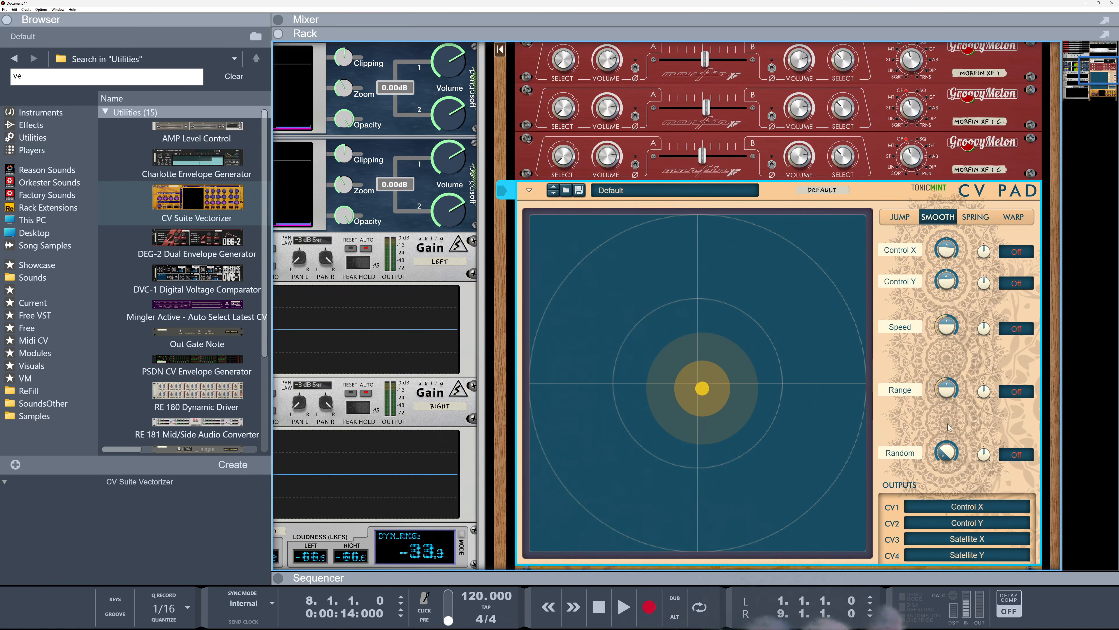
pyautogui.moveTo(948, 329)
pyautogui.mouseDown()
pyautogui.moveTo(952, 388)
pyautogui.moveTo(953, 327)
pyautogui.mouseUp()
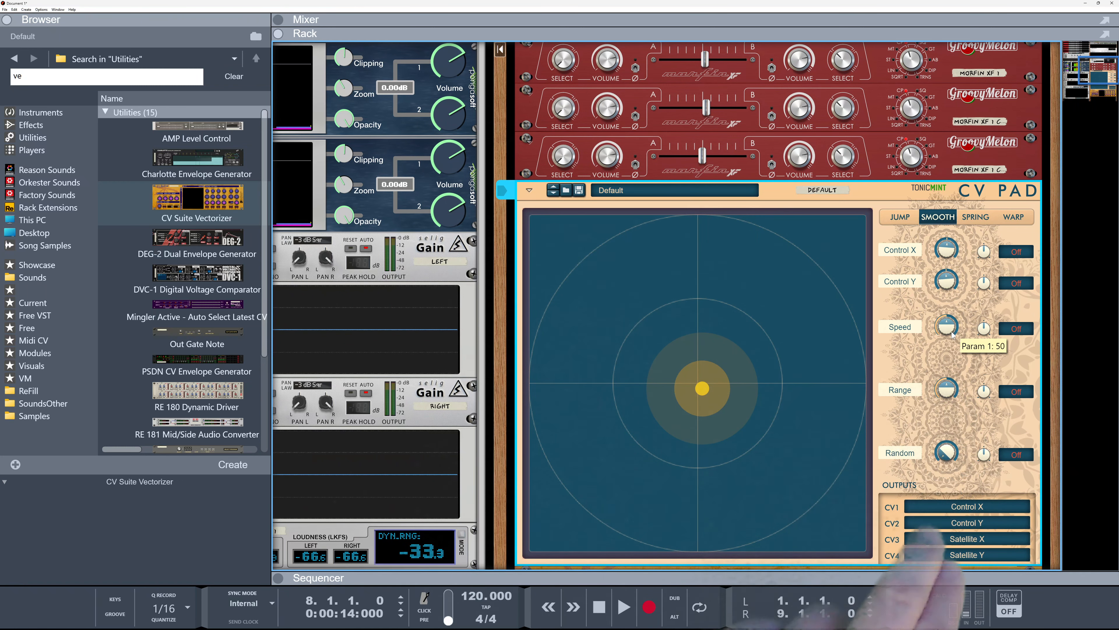
# Assign CV Pad output CV1 to Satellite X and CV2 to Satellite Y, then move the pad point slightly down
pyautogui.click(967, 509)
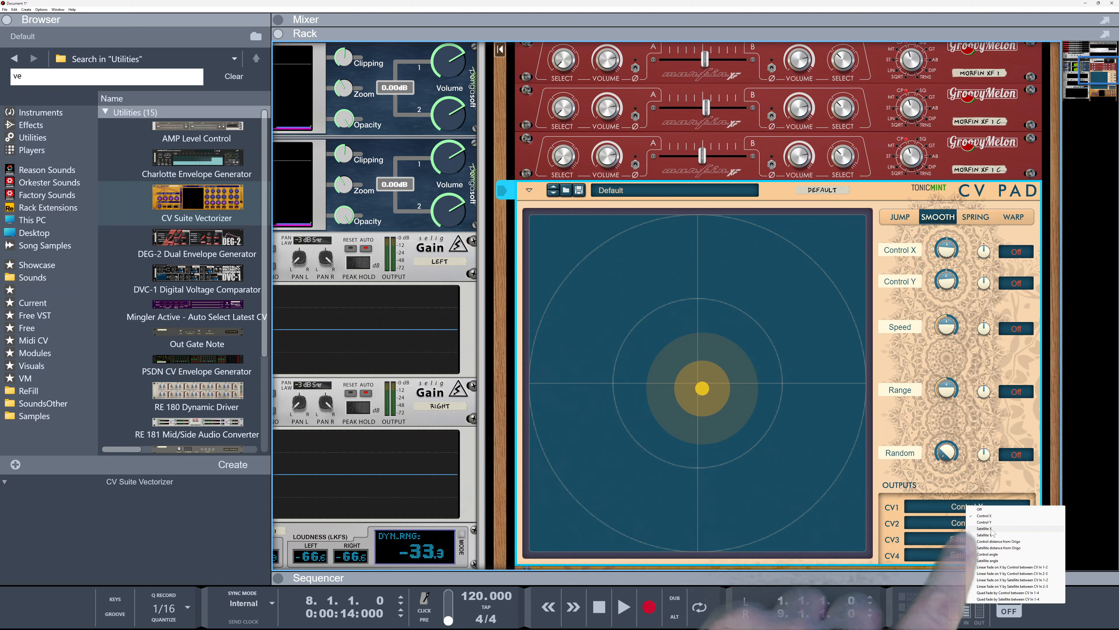
pyautogui.click(985, 528)
pyautogui.click(974, 525)
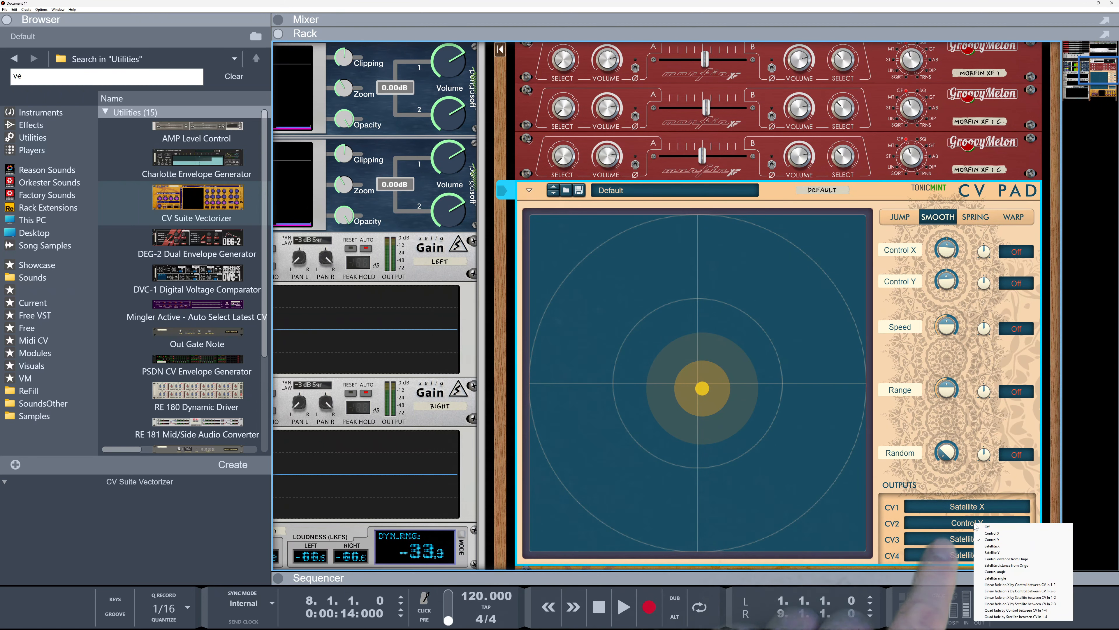
pyautogui.click(999, 552)
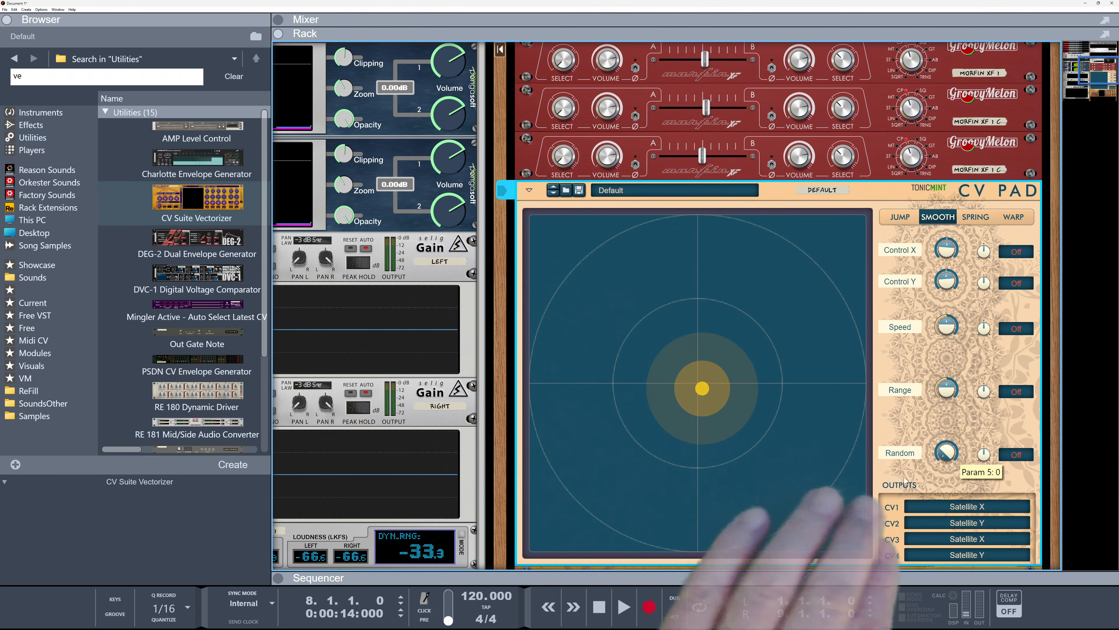
pyautogui.moveTo(706, 389); pyautogui.dragTo(718, 427)
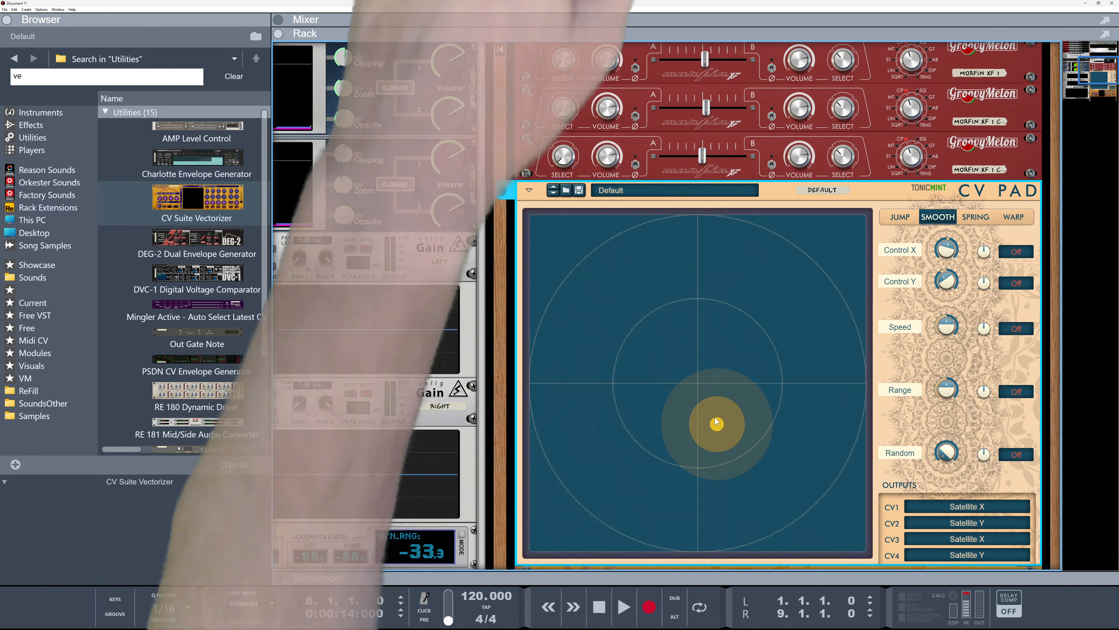
# Flip the rack, select the three Morfin crossfaders and the CV Pad, and combine them into a Combinator
pyautogui.press('Tab')
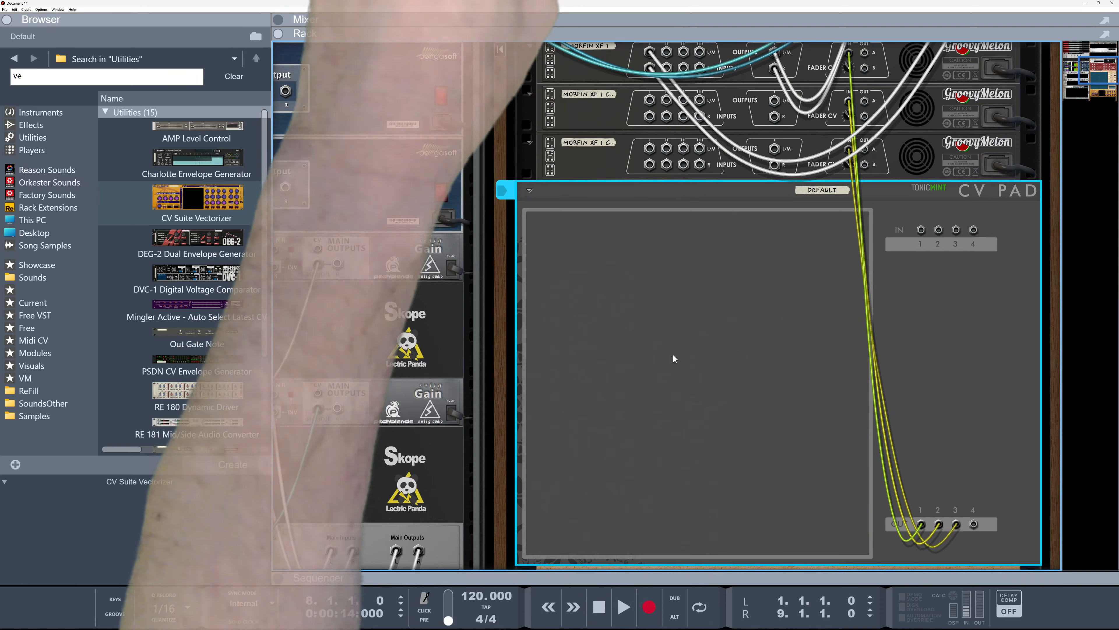
pyautogui.scroll(4, 661, 335)
pyautogui.keyDown('shift'); pyautogui.click(586, 244); pyautogui.keyUp('shift')
pyautogui.rightClick(609, 360)
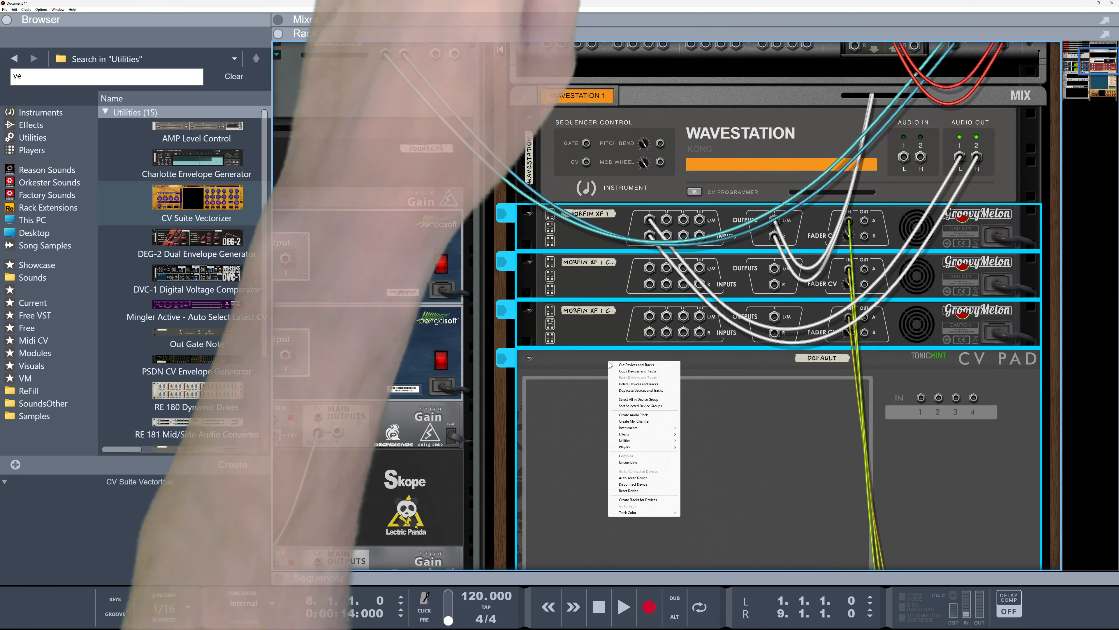
pyautogui.click(632, 456)
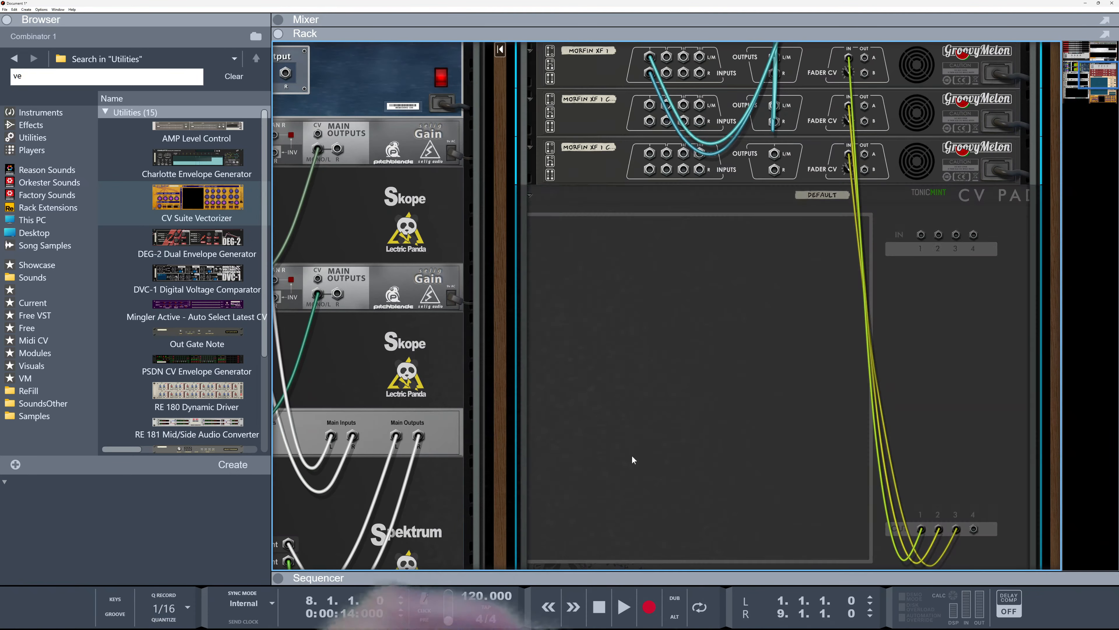
# Move the CV Pad cables from the Morfin fader CV inputs to the Combinator's Source CV inputs 1, 2 and 3
pyautogui.scroll(3, 760, 374)
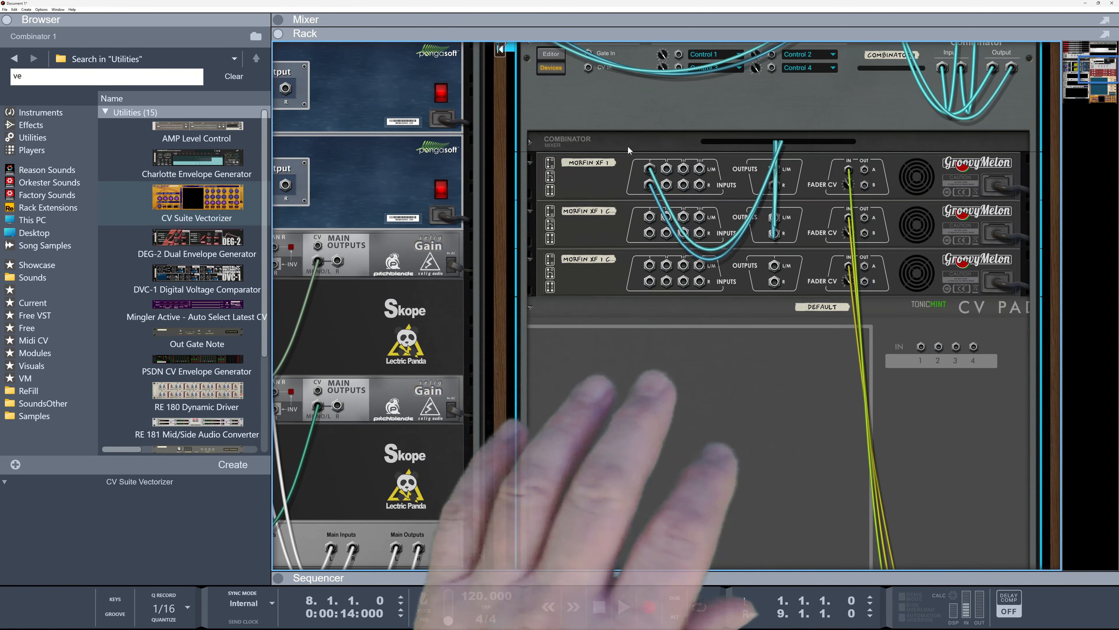
pyautogui.click(554, 71)
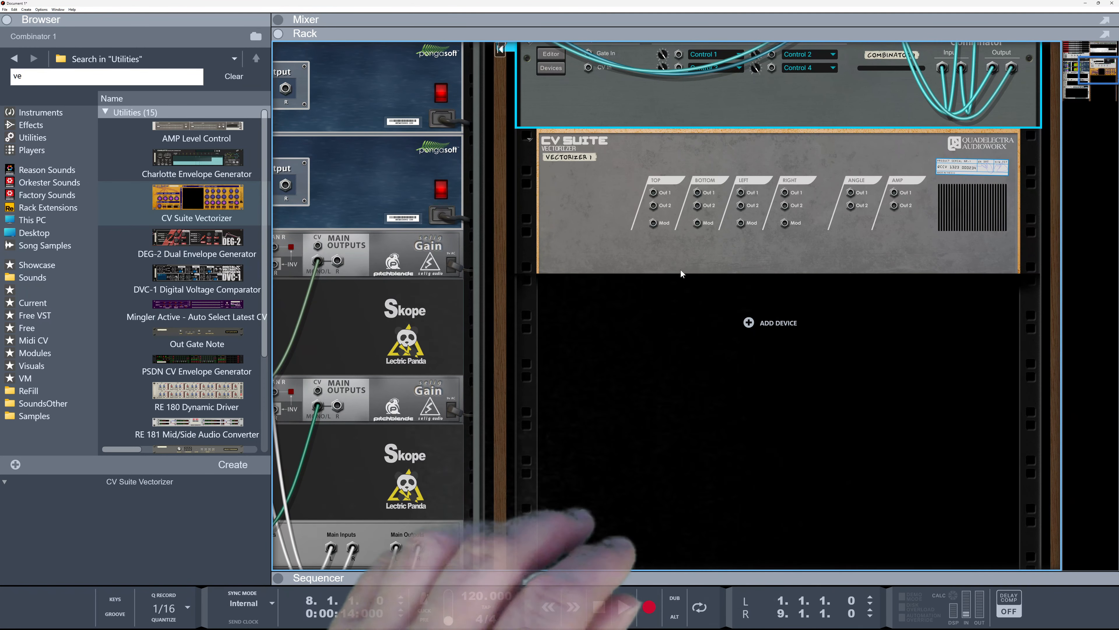
pyautogui.scroll(3, 602, 211)
pyautogui.click(551, 180)
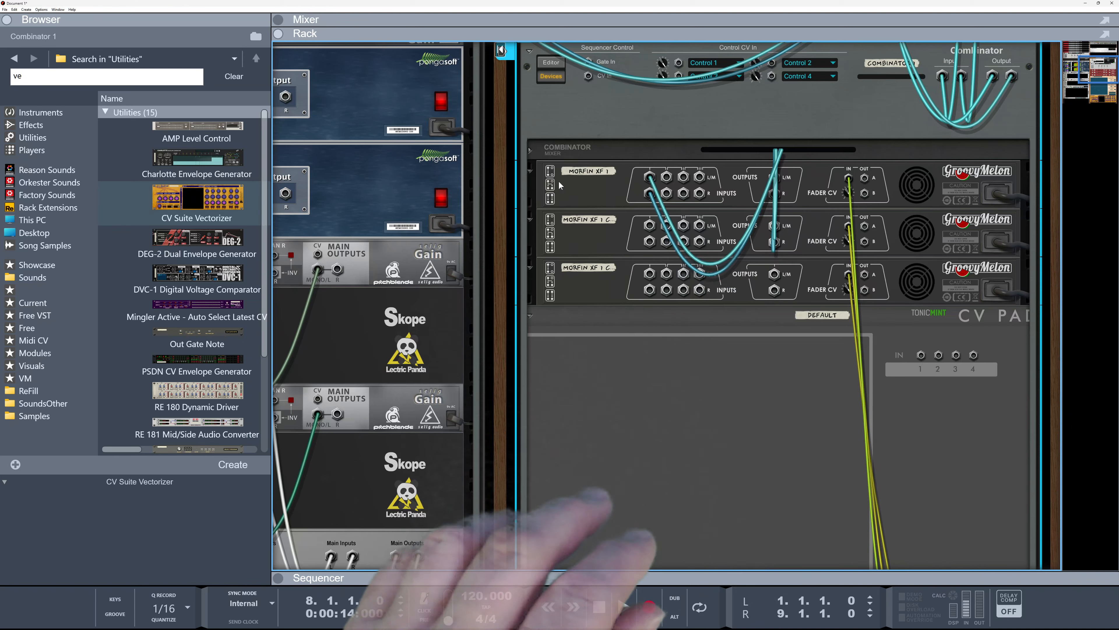
pyautogui.click(551, 64)
pyautogui.moveTo(843, 323); pyautogui.dragTo(688, 204)
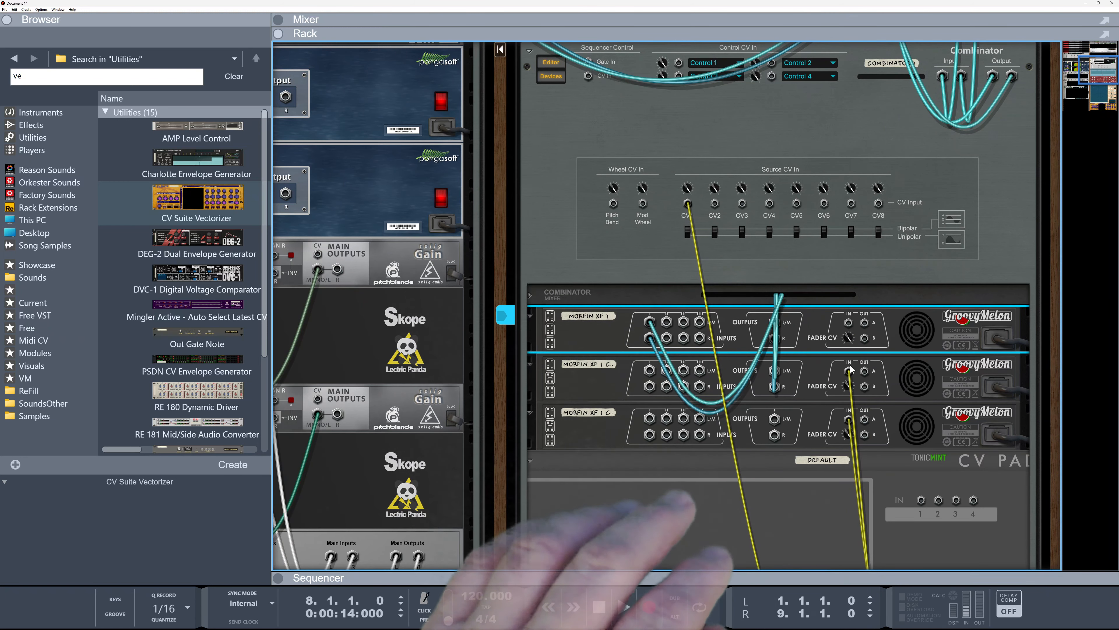
pyautogui.moveTo(850, 374); pyautogui.dragTo(715, 205)
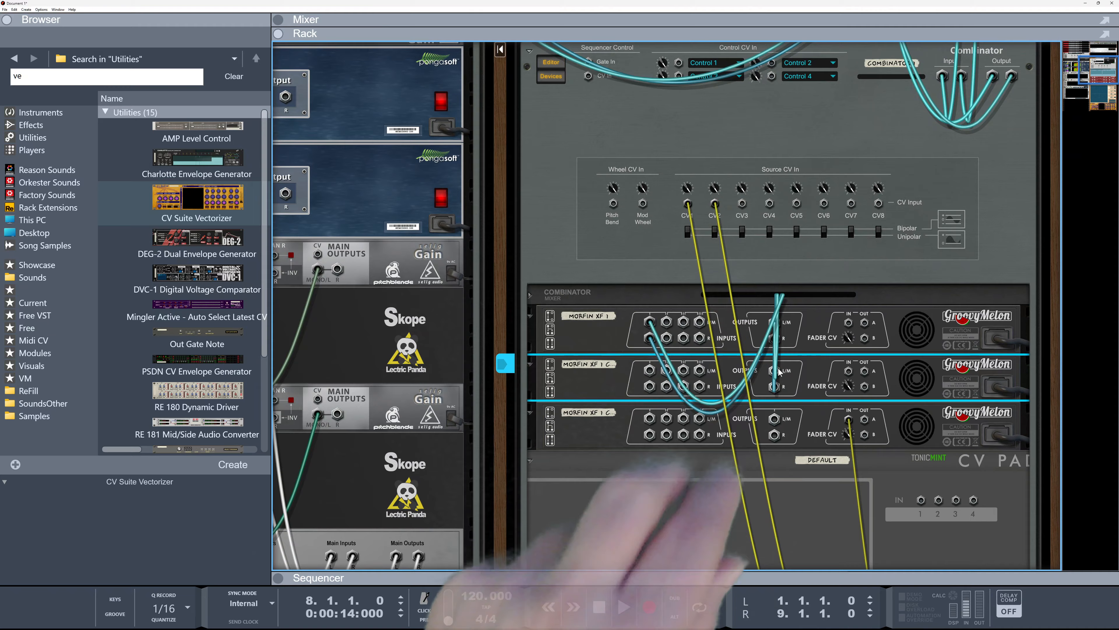
pyautogui.scroll(-5, 780, 376)
pyautogui.scroll(-3, 779, 375)
pyautogui.scroll(7, 780, 375)
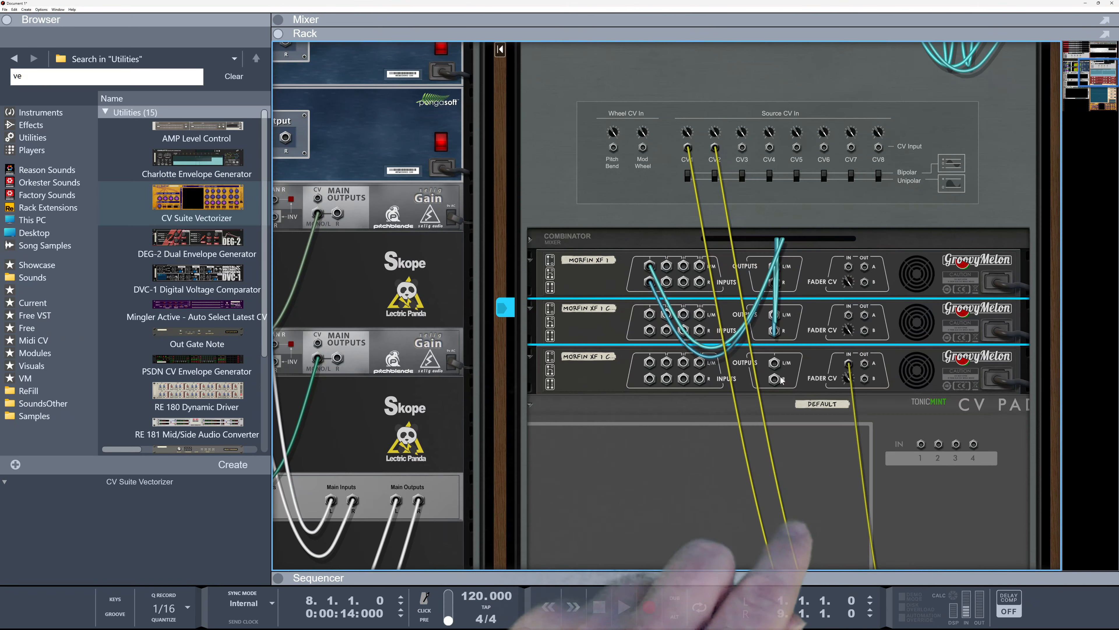
pyautogui.moveTo(849, 365); pyautogui.dragTo(817, 311)
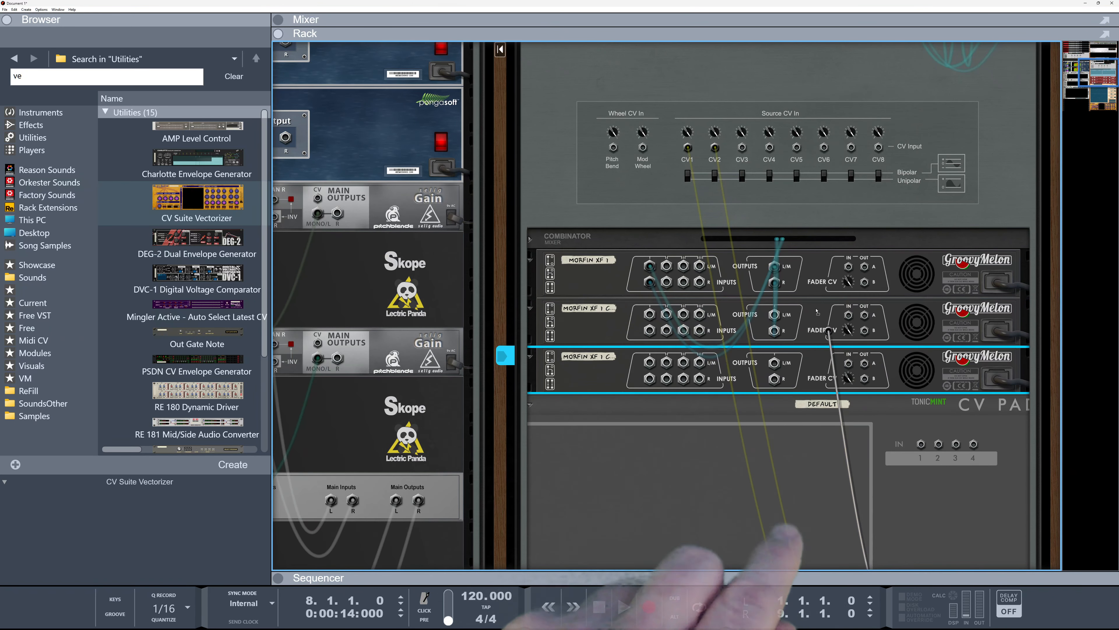
pyautogui.moveTo(742, 152); pyautogui.dragTo(742, 148)
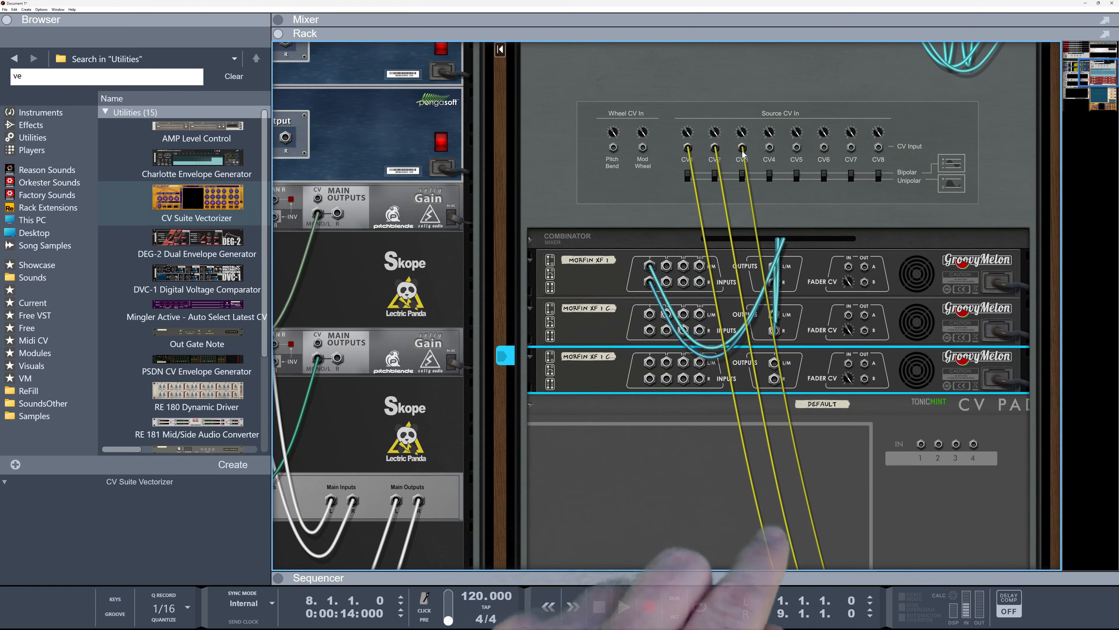
# Rewire the crossfader audio so the first and third Morfin outputs feed the second Morfin's inputs
pyautogui.moveTo(650, 266); pyautogui.dragTo(657, 296)
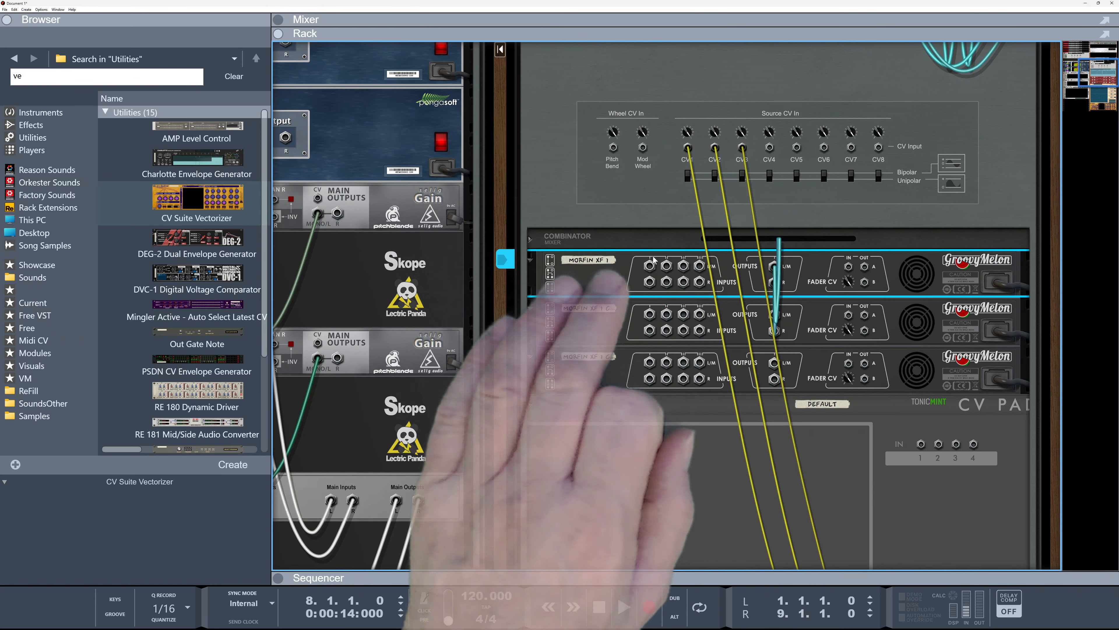
pyautogui.moveTo(771, 270); pyautogui.dragTo(769, 281)
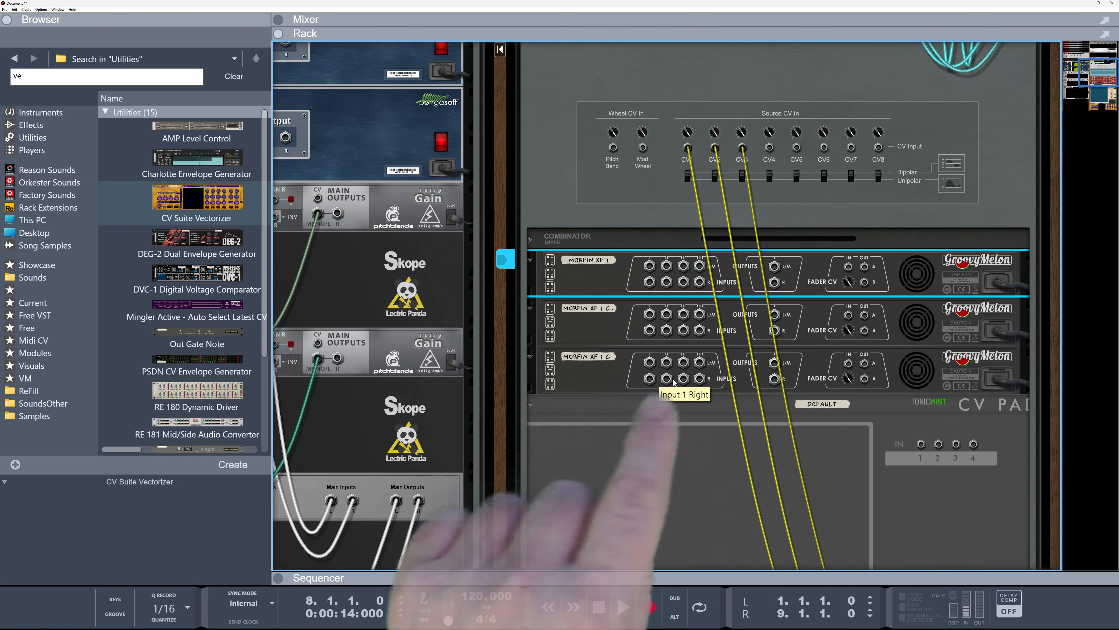
pyautogui.moveTo(774, 267); pyautogui.dragTo(649, 314)
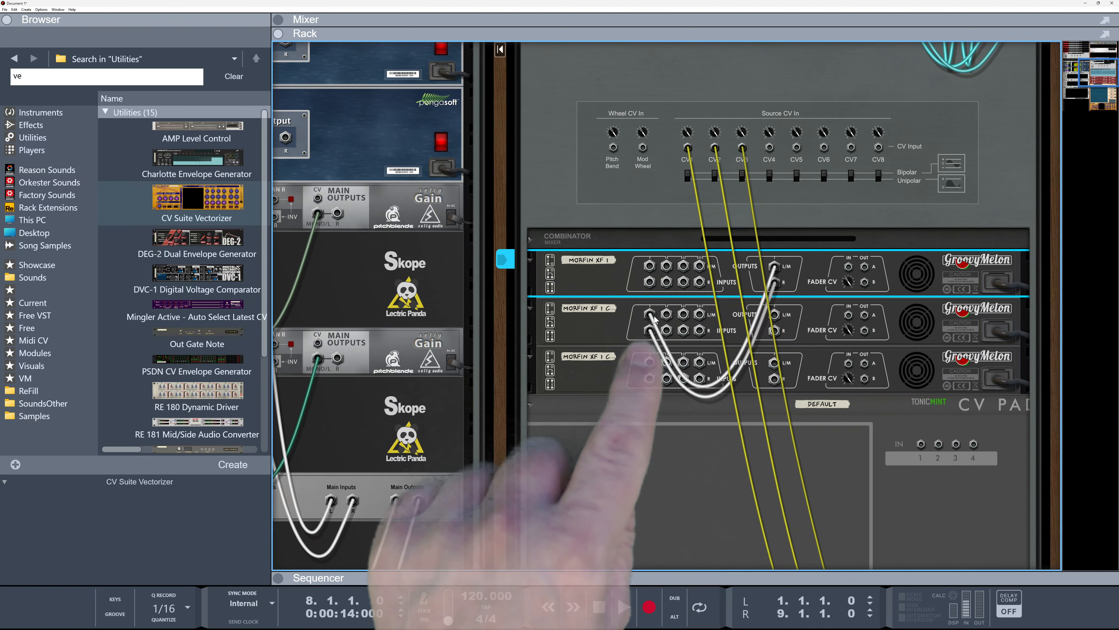
pyautogui.moveTo(774, 363); pyautogui.dragTo(667, 315)
pyautogui.moveTo(774, 315)
pyautogui.mouseDown()
pyautogui.moveTo(817, 277)
pyautogui.moveTo(766, 225)
pyautogui.moveTo(775, 314)
pyautogui.mouseUp()
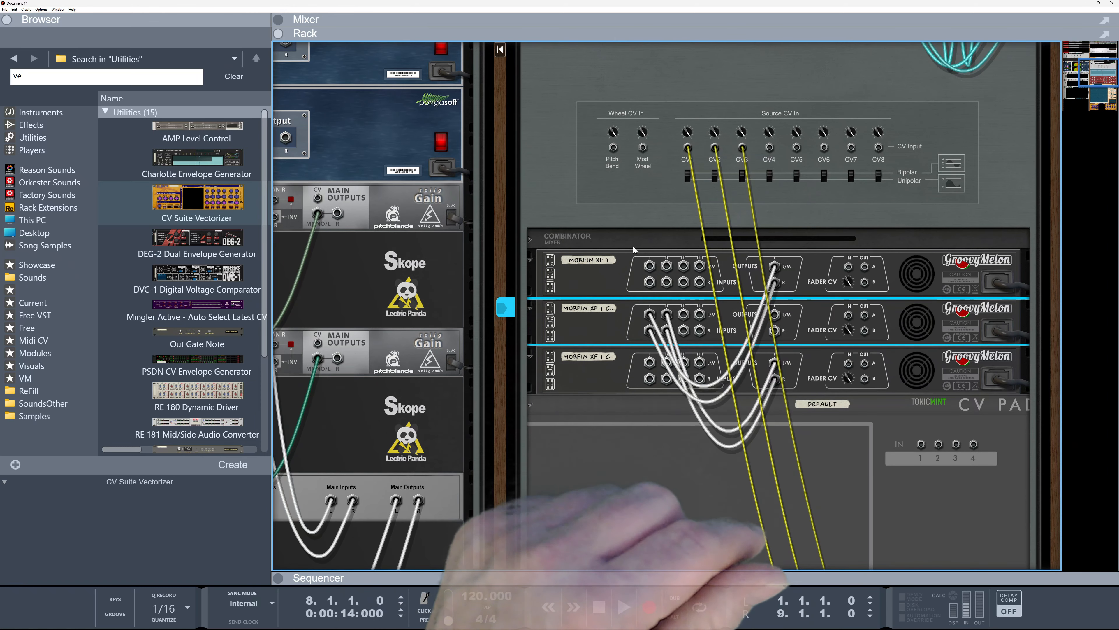
# Connect the second Morfin's outputs to the Combinator's From Devices inputs and route them to a new mix channel
pyautogui.click(530, 239)
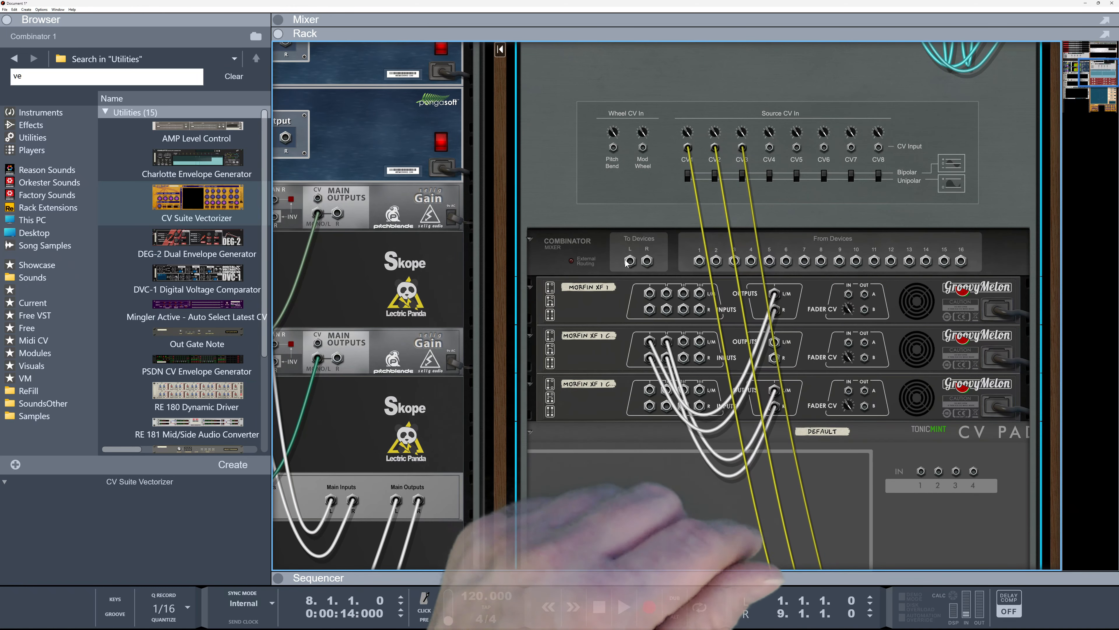
pyautogui.moveTo(698, 263); pyautogui.dragTo(775, 343)
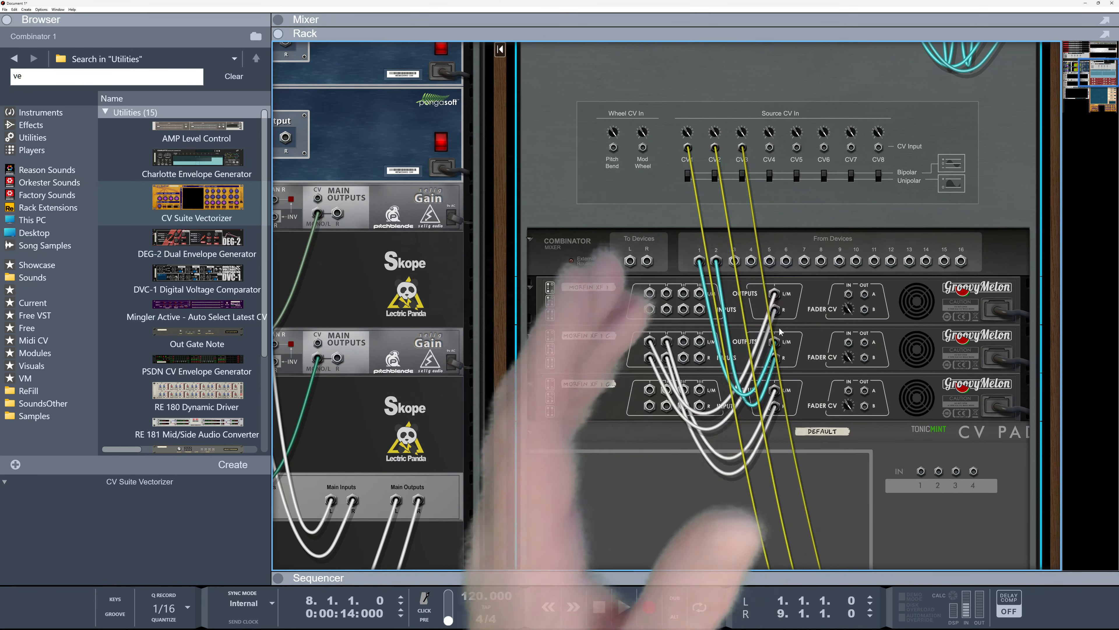
pyautogui.rightClick(775, 343)
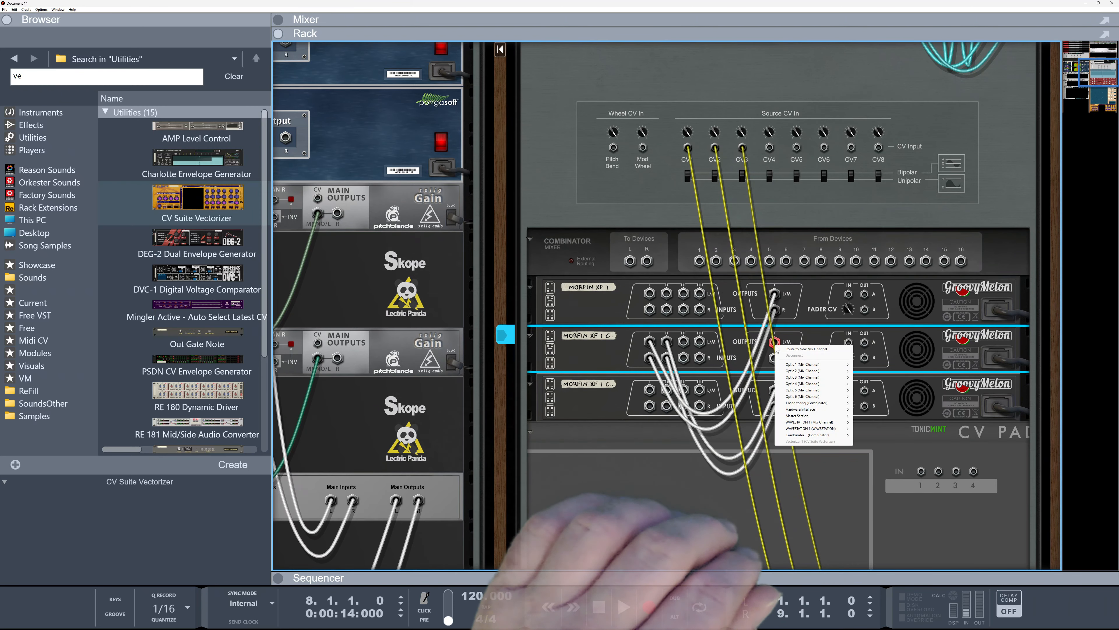
pyautogui.click(797, 348)
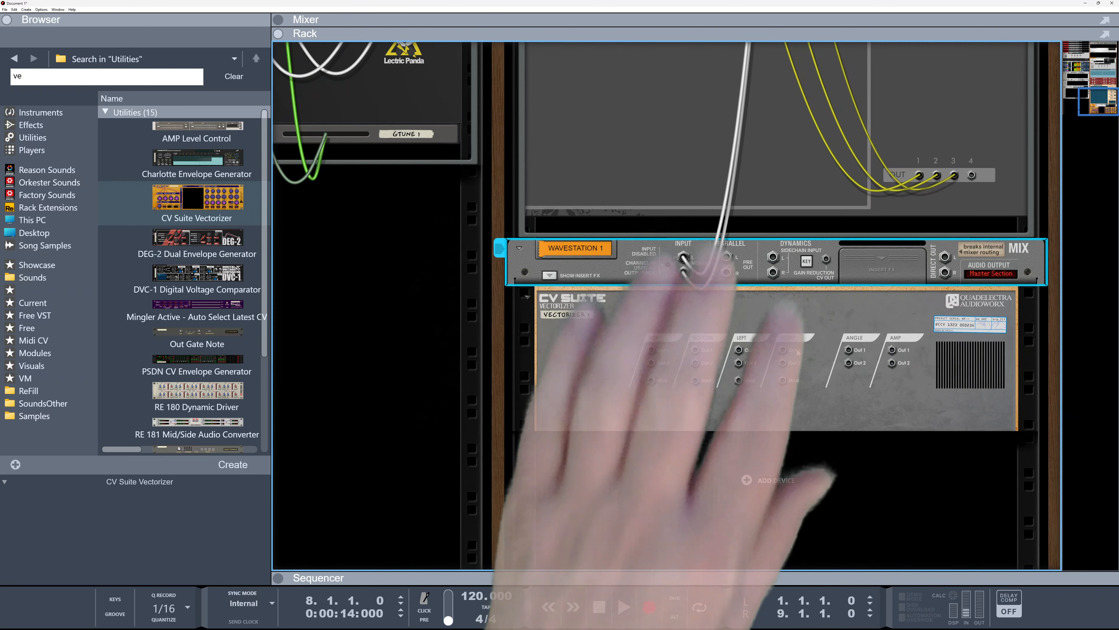
# Flip to the front and, in the Combinator programmer, map CV In 1 to Morfin XF 1's Crossfader
pyautogui.scroll(5, 793, 353)
pyautogui.scroll(3, 792, 357)
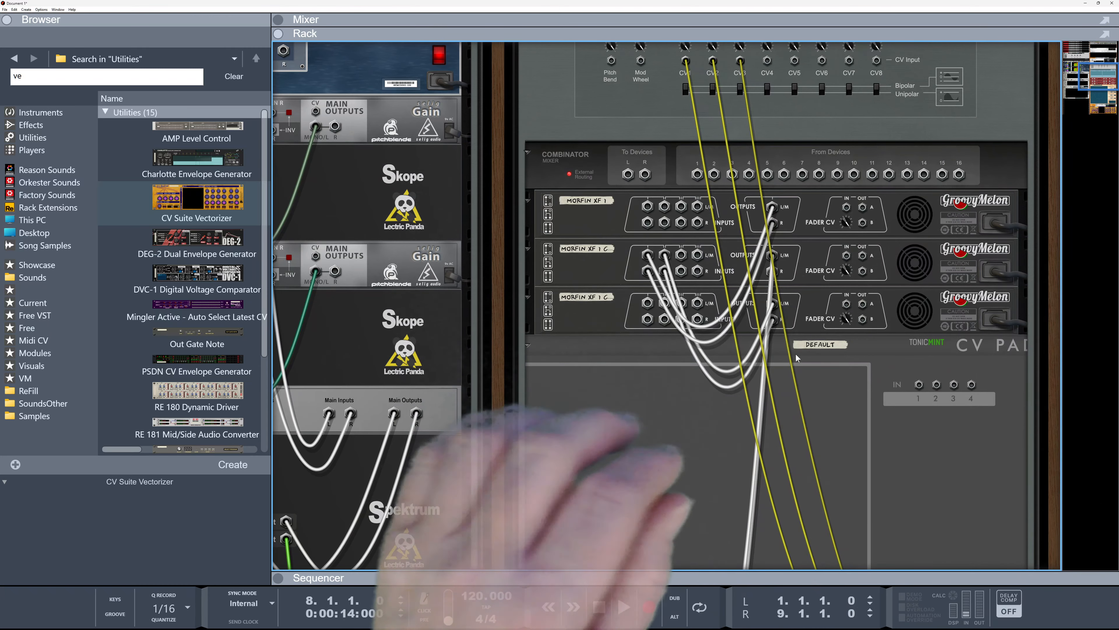
pyautogui.press('Tab')
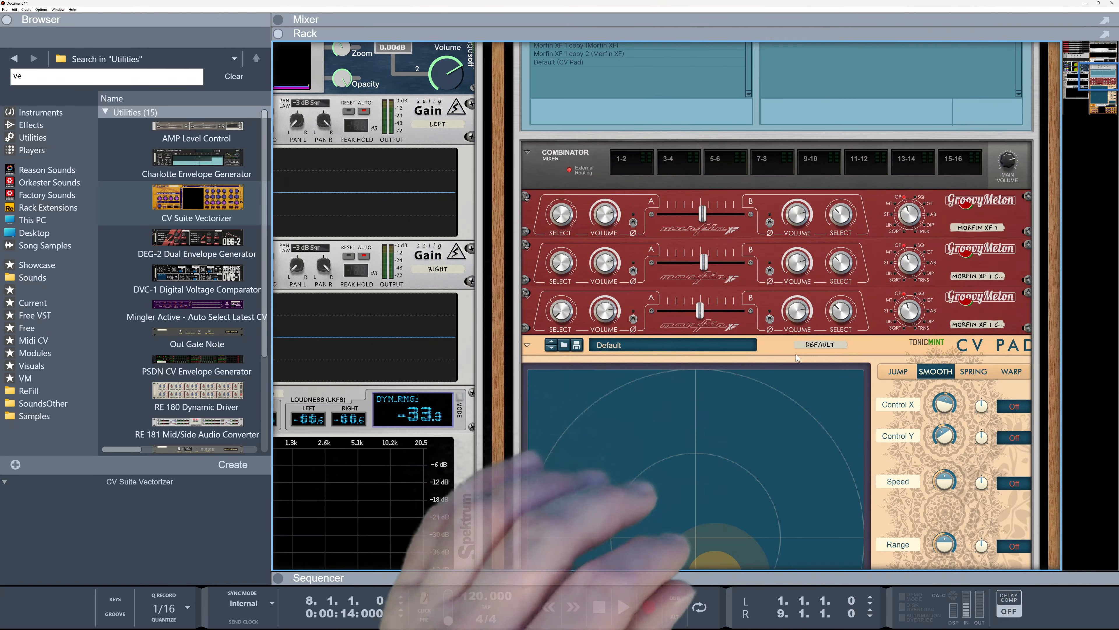
pyautogui.scroll(2, 807, 340)
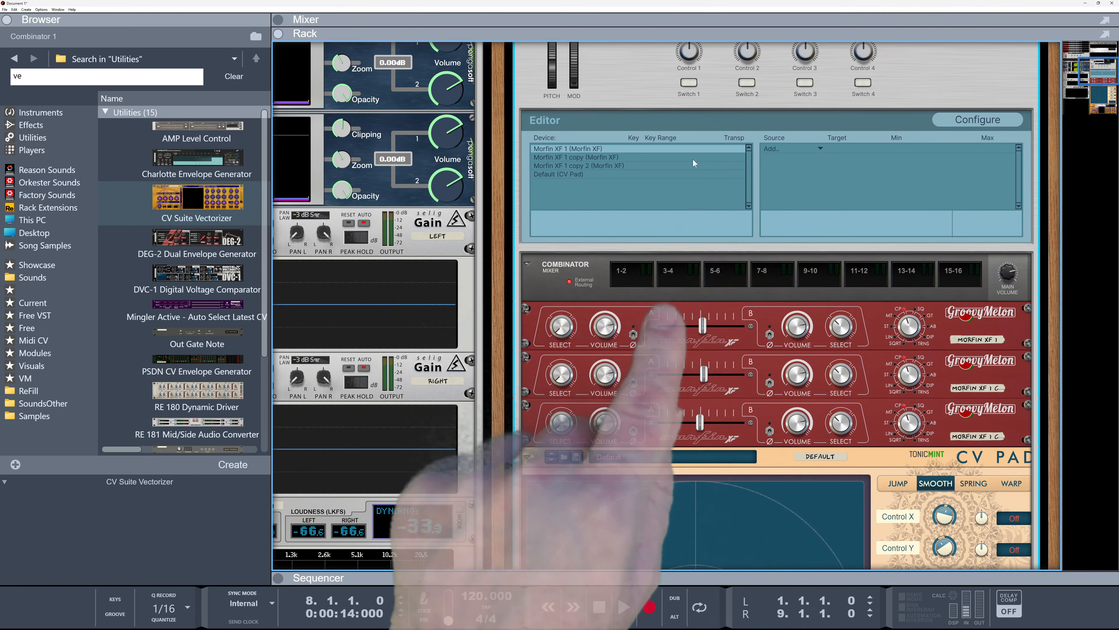
pyautogui.click(819, 148)
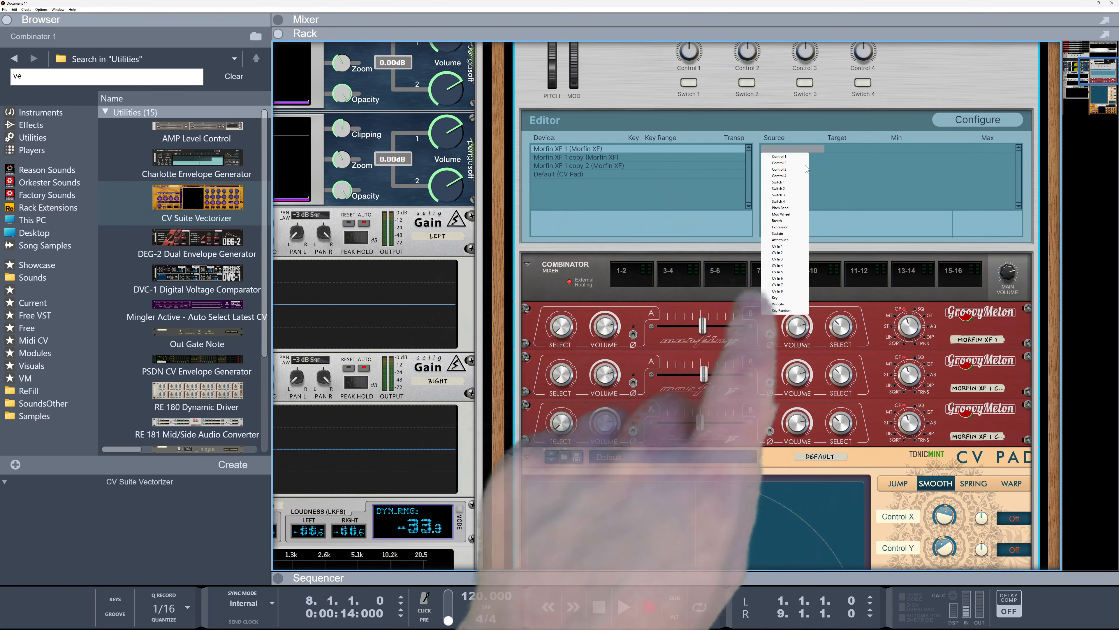
pyautogui.click(778, 247)
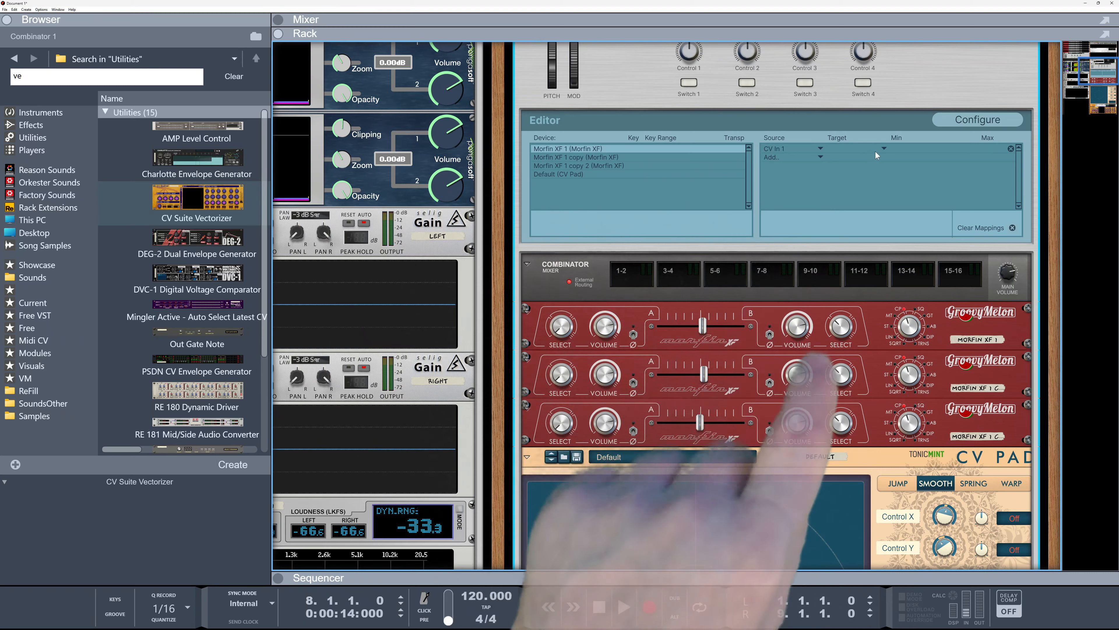
pyautogui.click(884, 149)
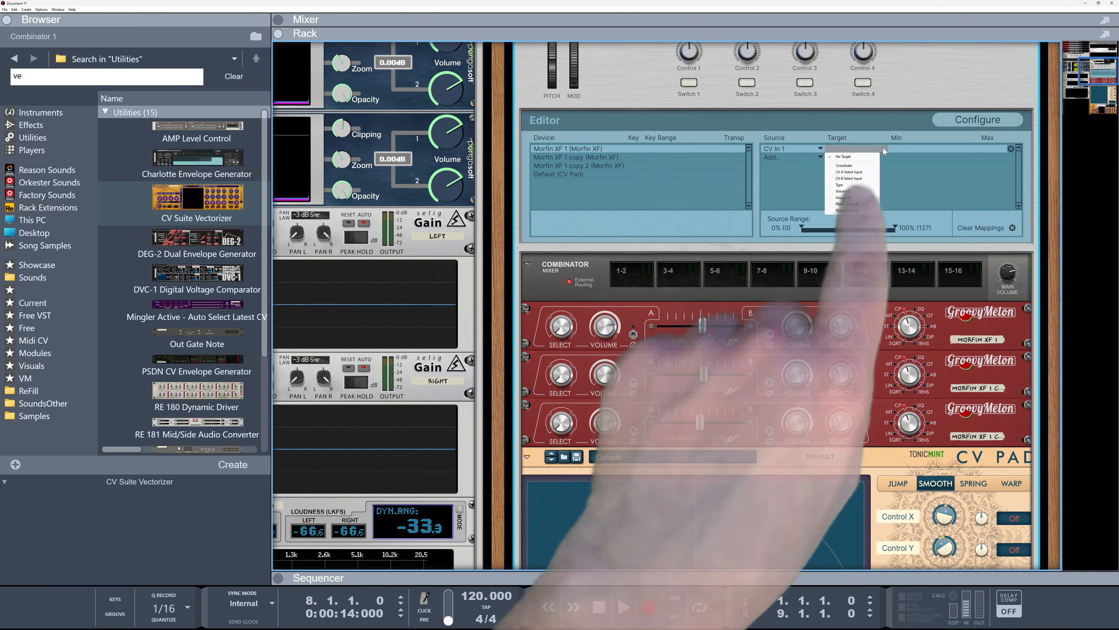
pyautogui.click(842, 169)
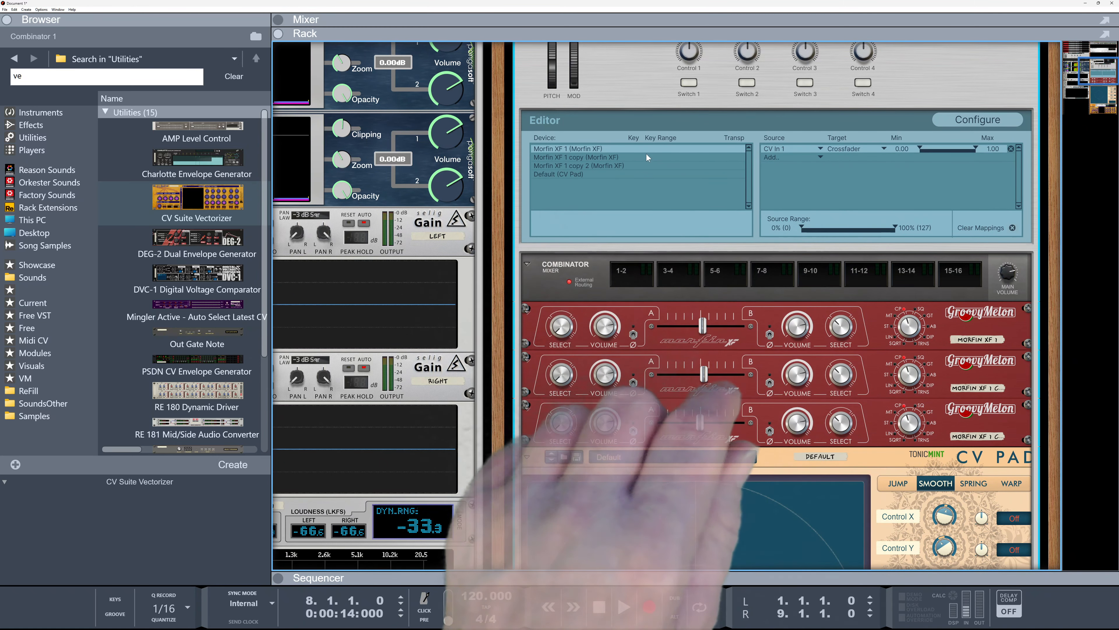
# Map CV In 2 to the Crossfader of the Morfin XF 1 copy in the Combinator programmer
pyautogui.click(693, 159)
pyautogui.click(819, 148)
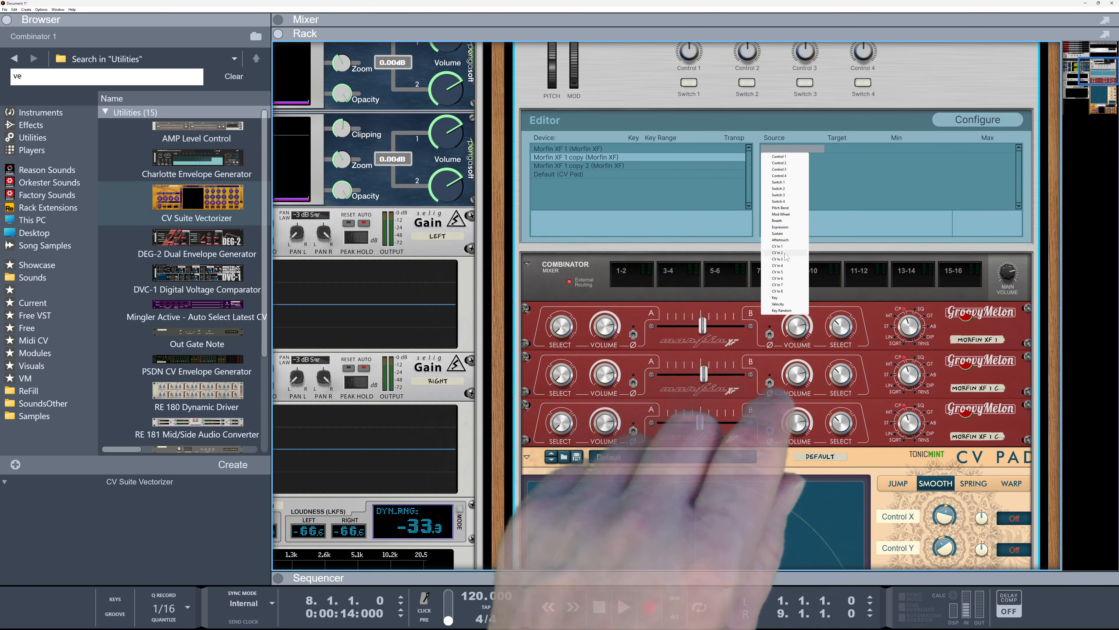
pyautogui.click(883, 148)
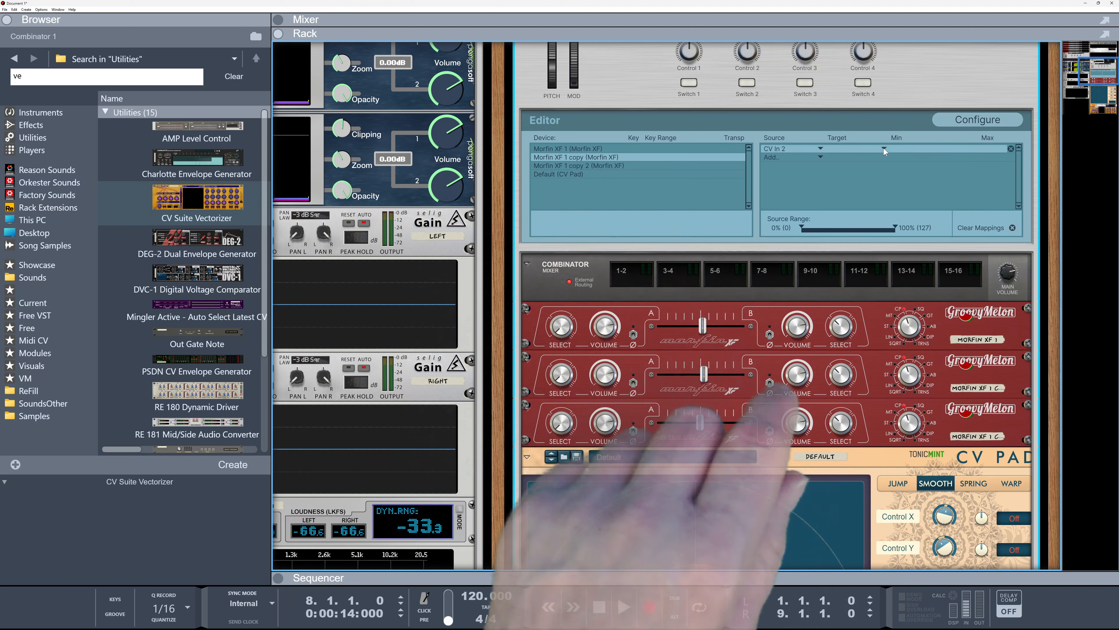
pyautogui.click(884, 148)
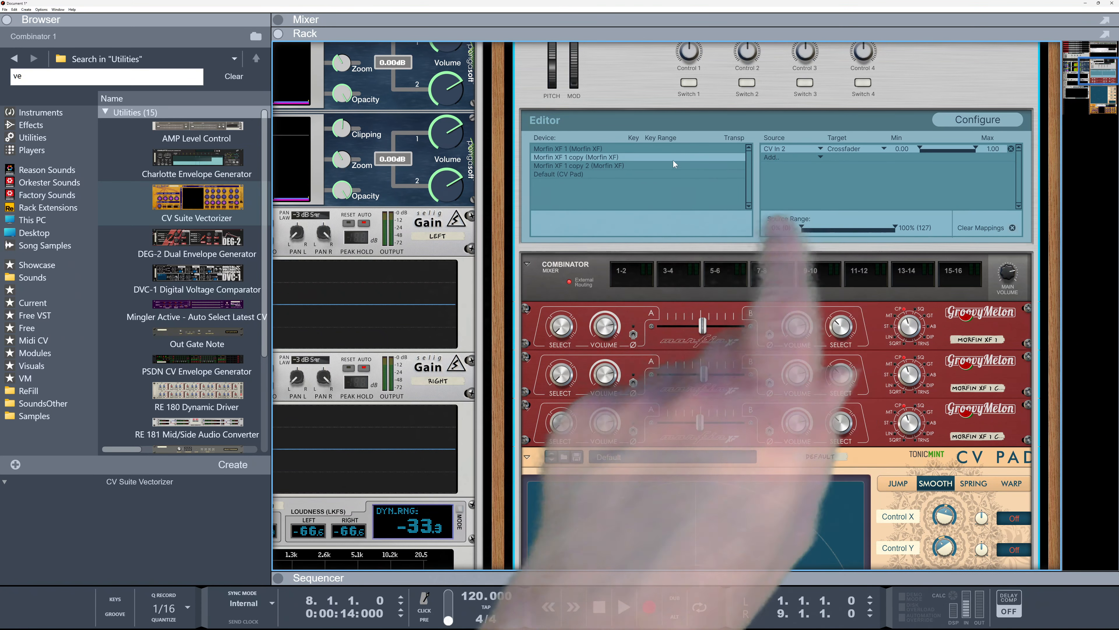
# Select Morfin XF 1 copy 2 in the Combinator programmer and map CV In 1 to its Crossfader
pyautogui.click(624, 164)
pyautogui.click(816, 148)
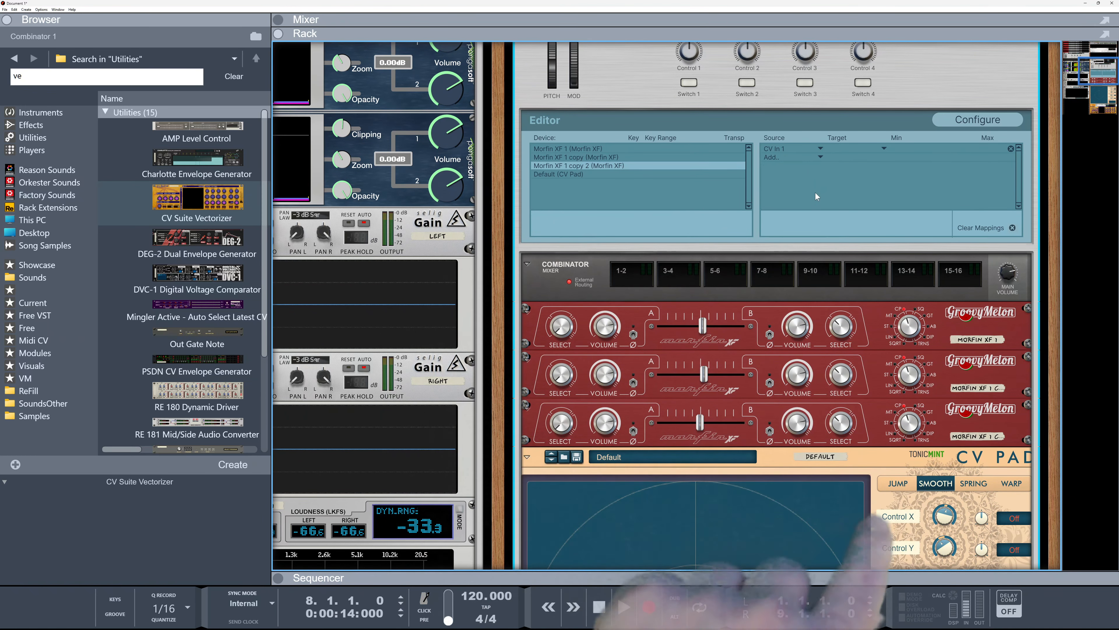
pyautogui.click(884, 148)
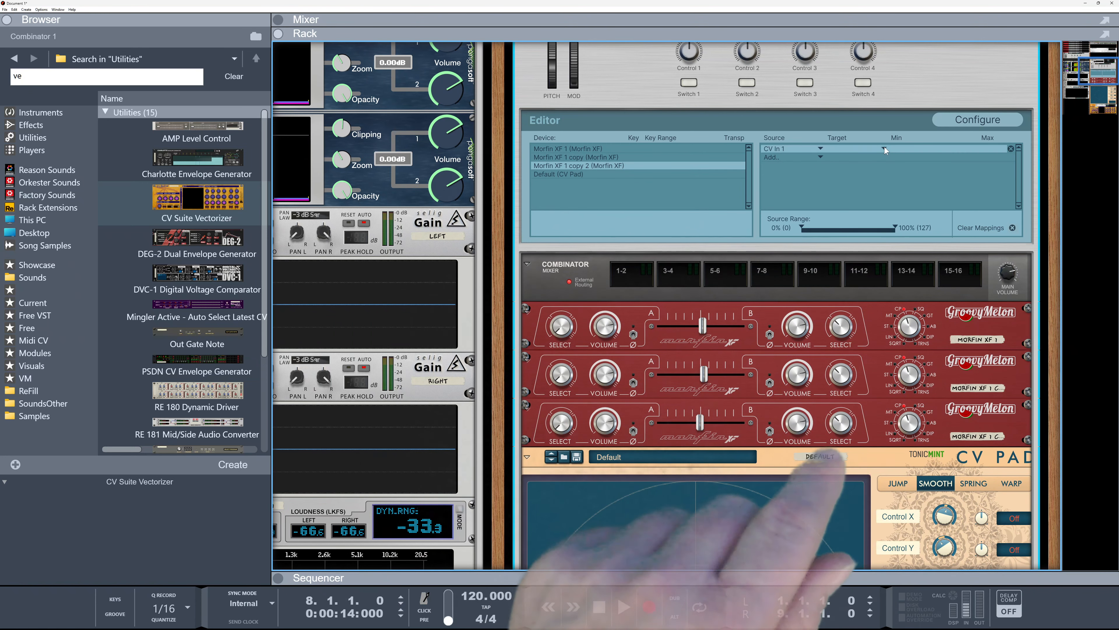
pyautogui.click(885, 148)
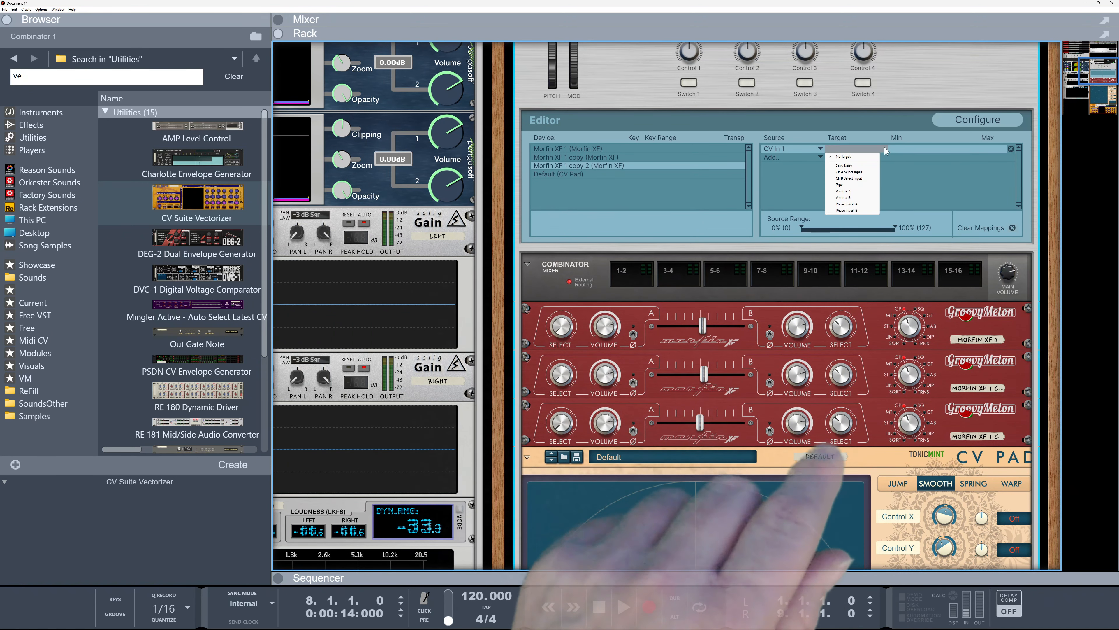
pyautogui.click(846, 166)
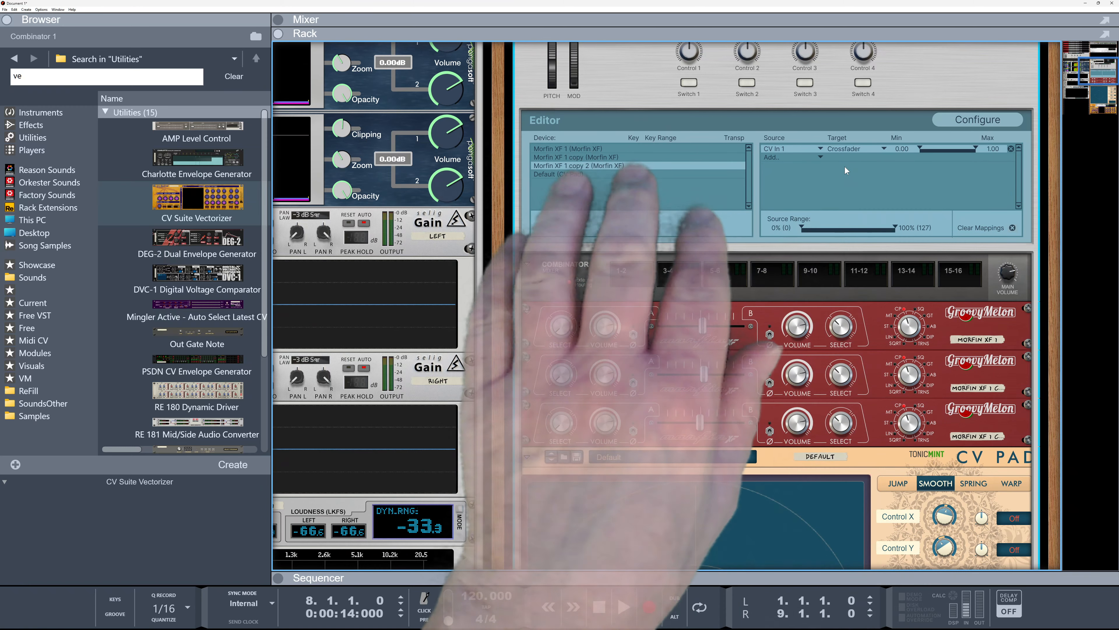
# Move the CV Pad's puck around the pad to test how the three crossfaders morph
pyautogui.scroll(-5, 754, 242)
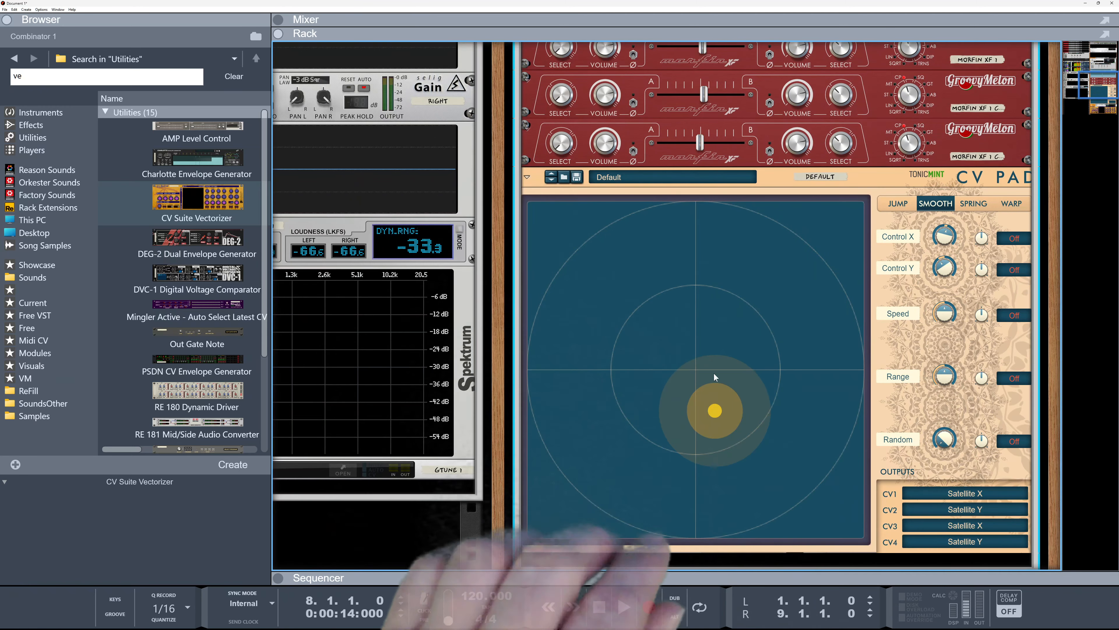
pyautogui.moveTo(714, 410); pyautogui.dragTo(719, 287)
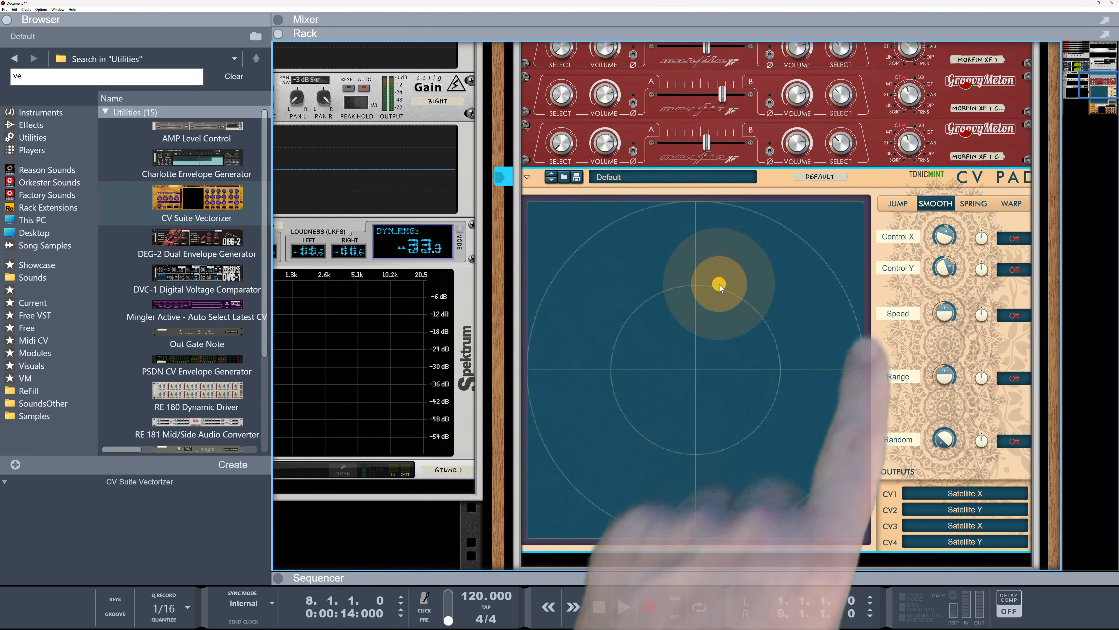
pyautogui.scroll(1, 742, 313)
pyautogui.moveTo(719, 338); pyautogui.dragTo(809, 435)
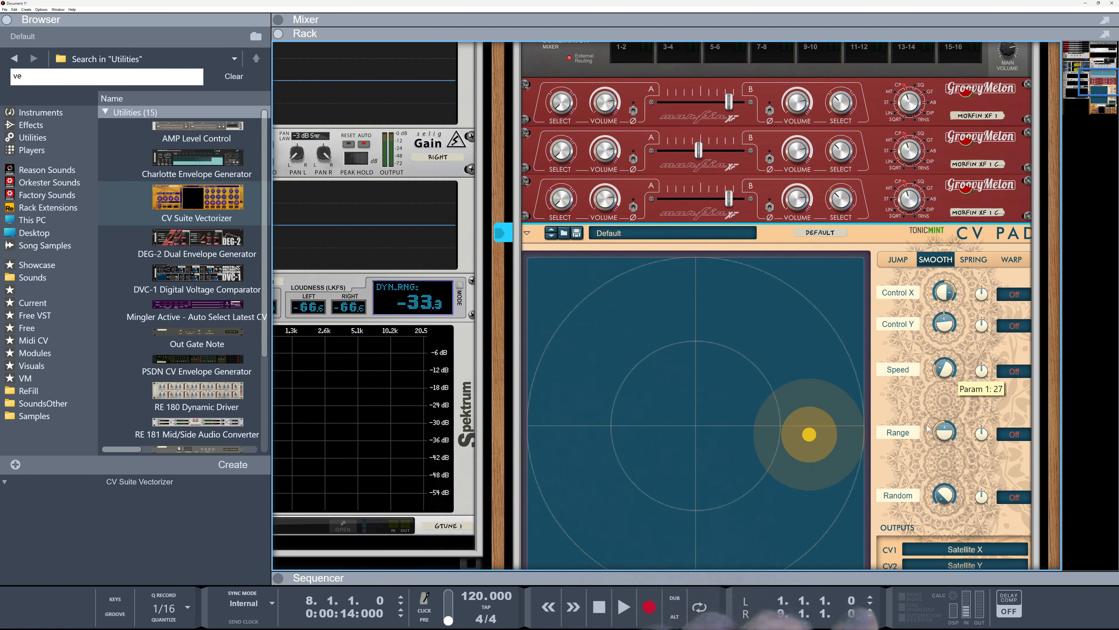
pyautogui.click(575, 505)
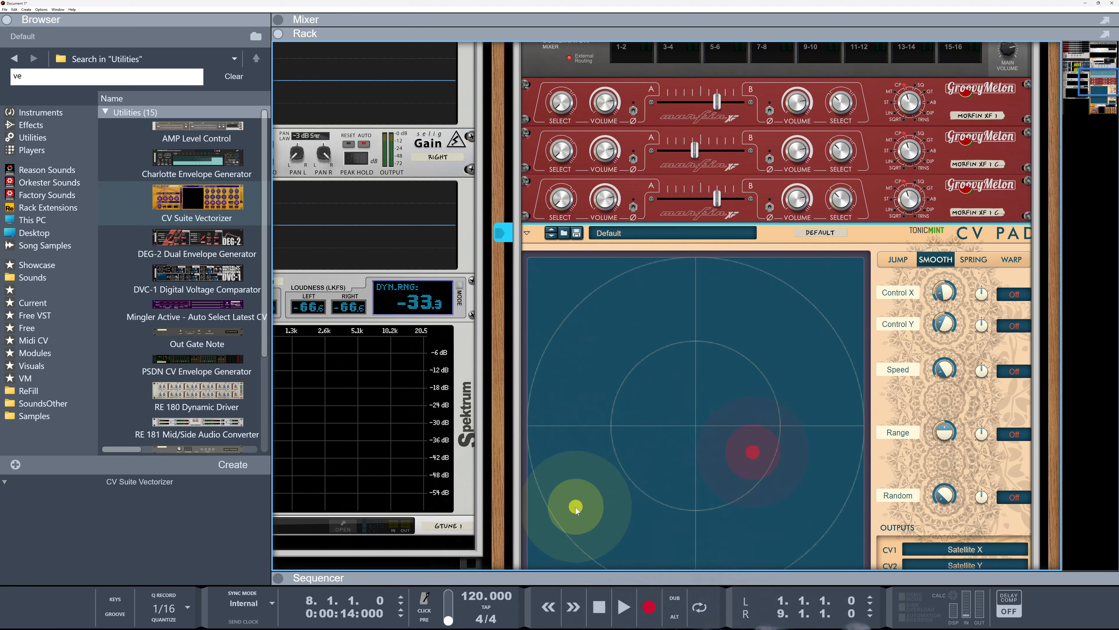
pyautogui.click(579, 322)
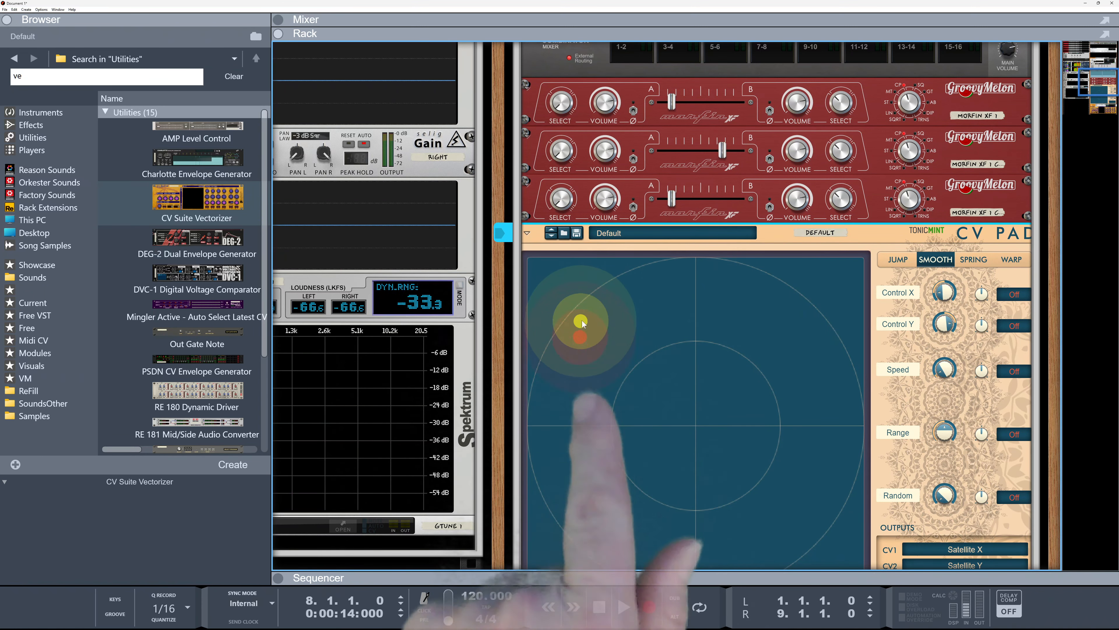
pyautogui.click(697, 303)
pyautogui.moveTo(698, 305); pyautogui.dragTo(779, 319)
pyautogui.moveTo(823, 390); pyautogui.dragTo(593, 440)
pyautogui.moveTo(619, 286); pyautogui.dragTo(620, 498)
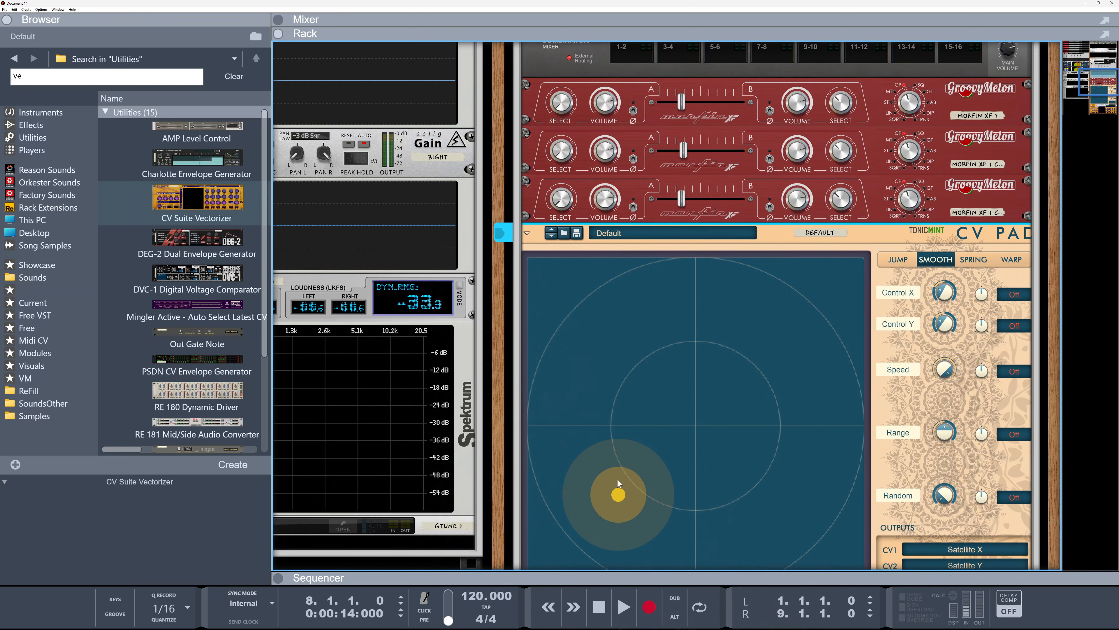
pyautogui.moveTo(609, 483); pyautogui.dragTo(705, 438)
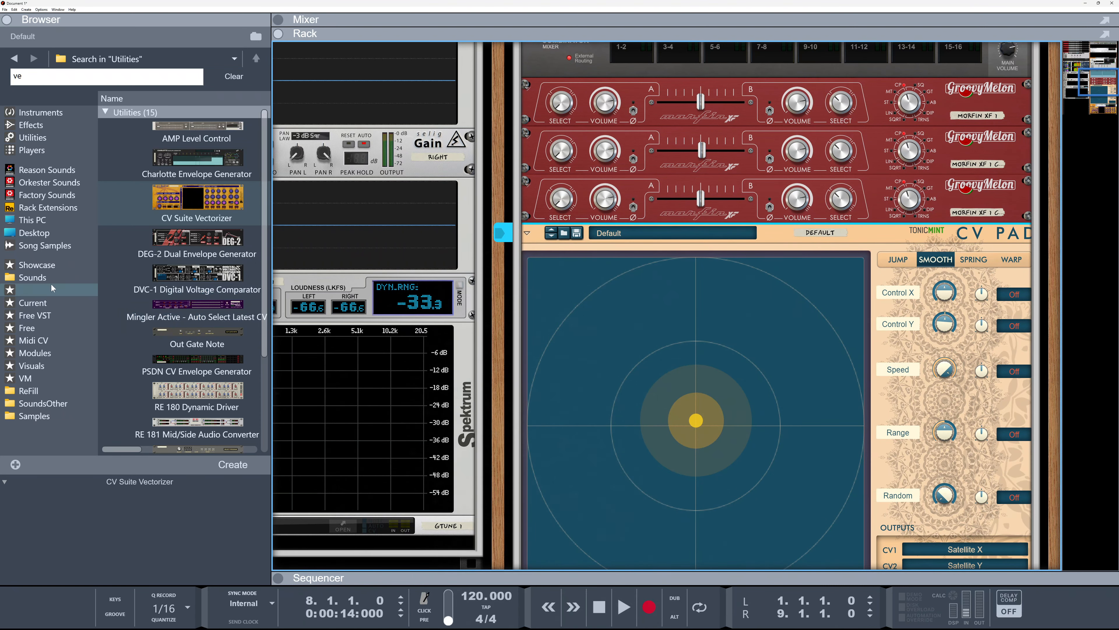
# Load the Vecto BFP 1.cmb Combinator patch from the Sounds folder into the rack
pyautogui.click(39, 280)
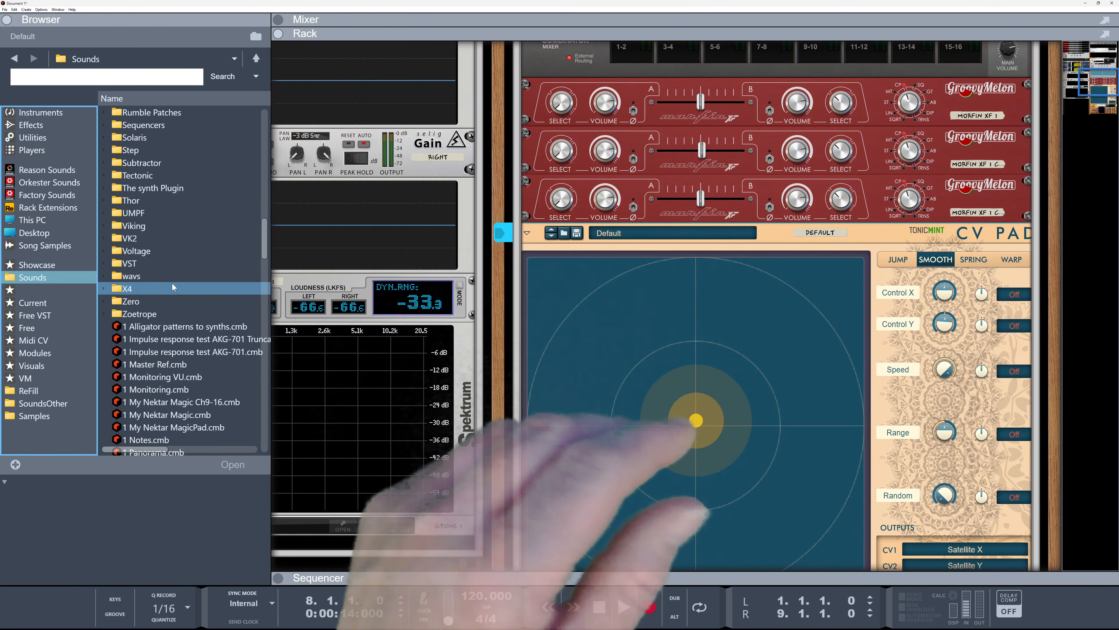
pyautogui.scroll(-7, 172, 287)
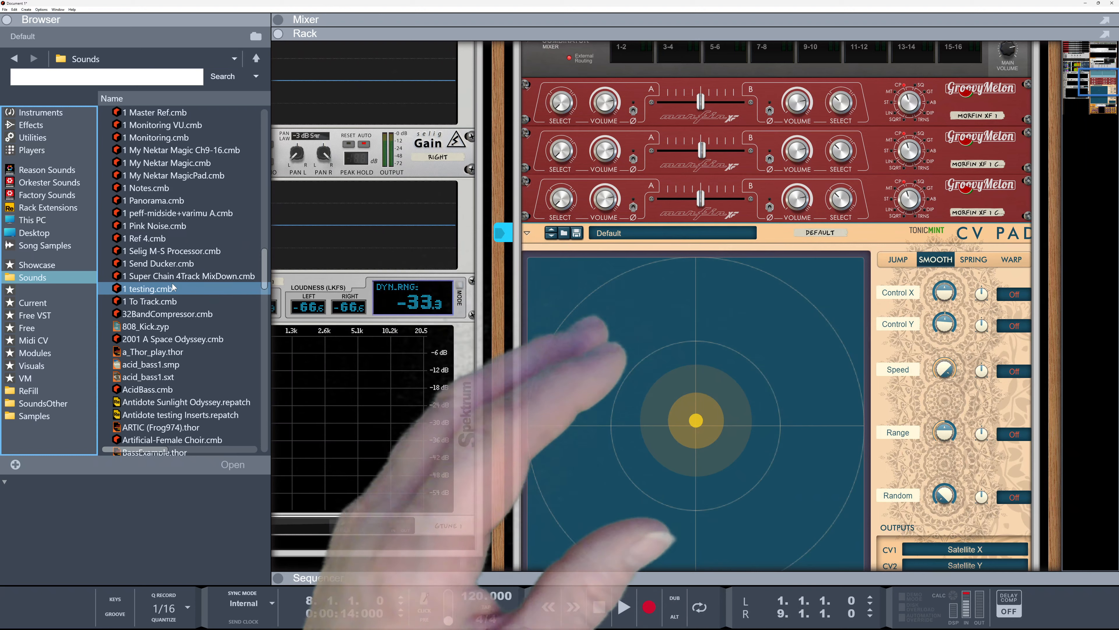
pyautogui.scroll(-10, 172, 287)
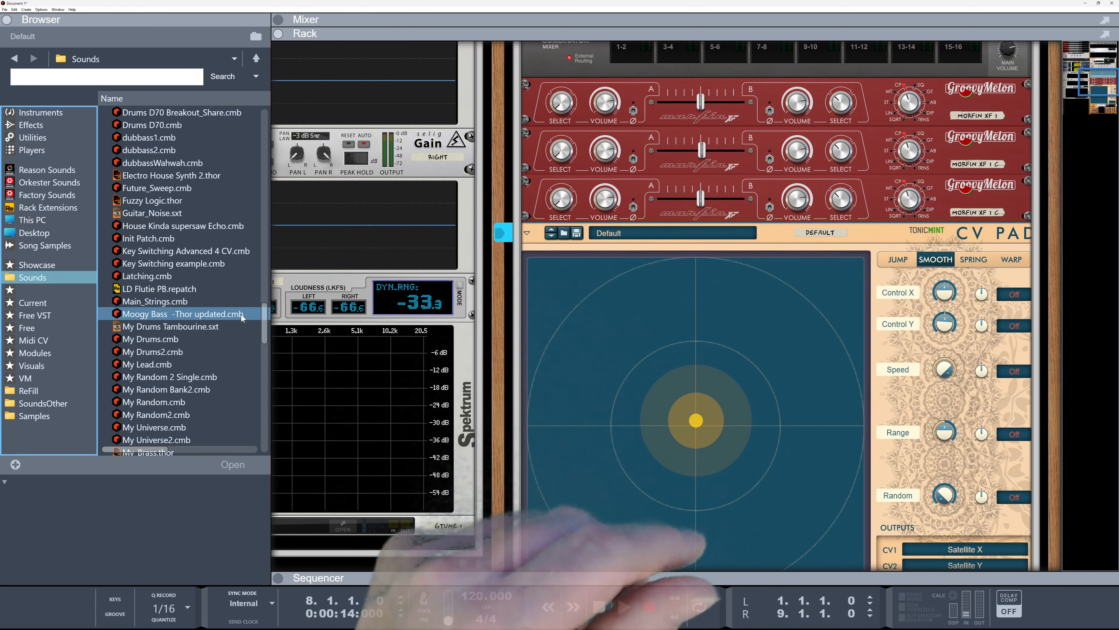
pyautogui.moveTo(265, 313); pyautogui.dragTo(266, 436)
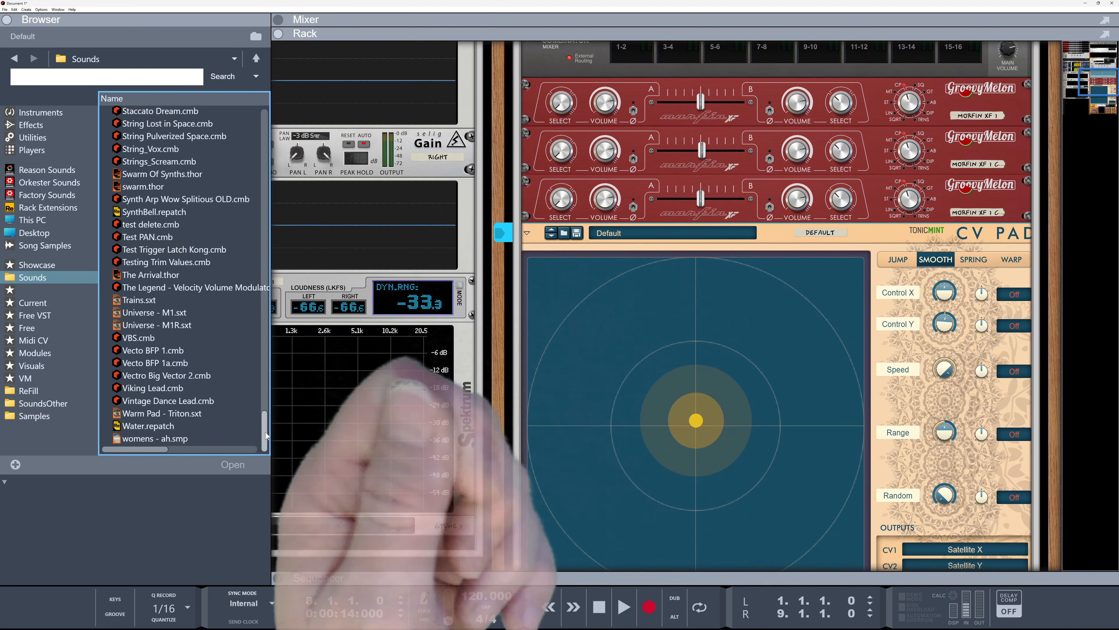
pyautogui.click(208, 362)
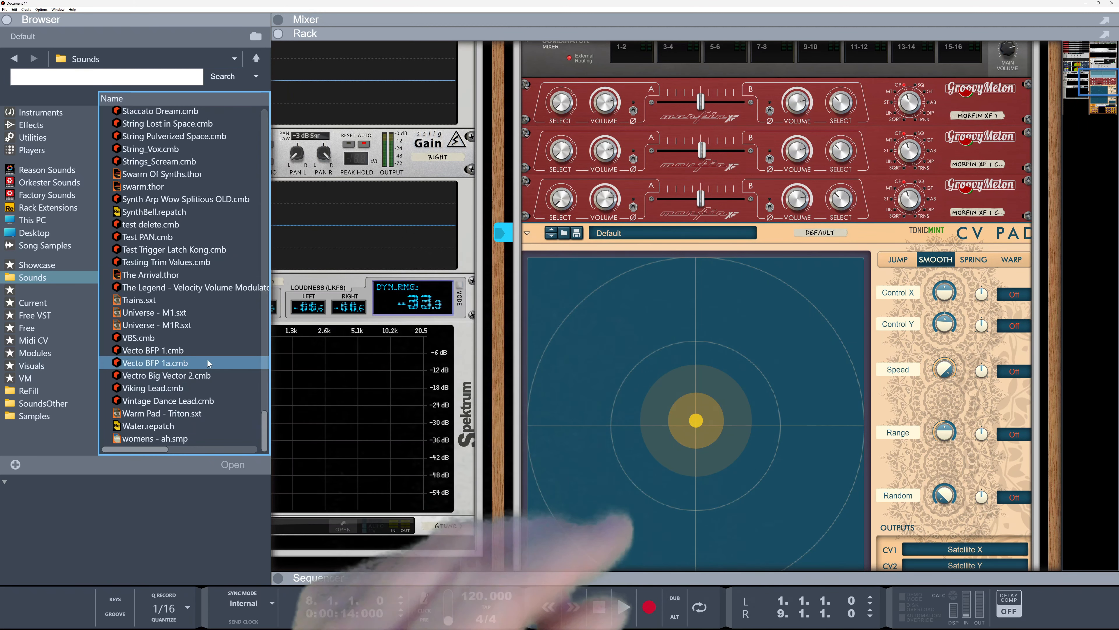
pyautogui.moveTo(274, 392)
pyautogui.mouseDown()
pyautogui.moveTo(489, 393)
pyautogui.moveTo(257, 393)
pyautogui.mouseUp()
pyautogui.click(161, 351)
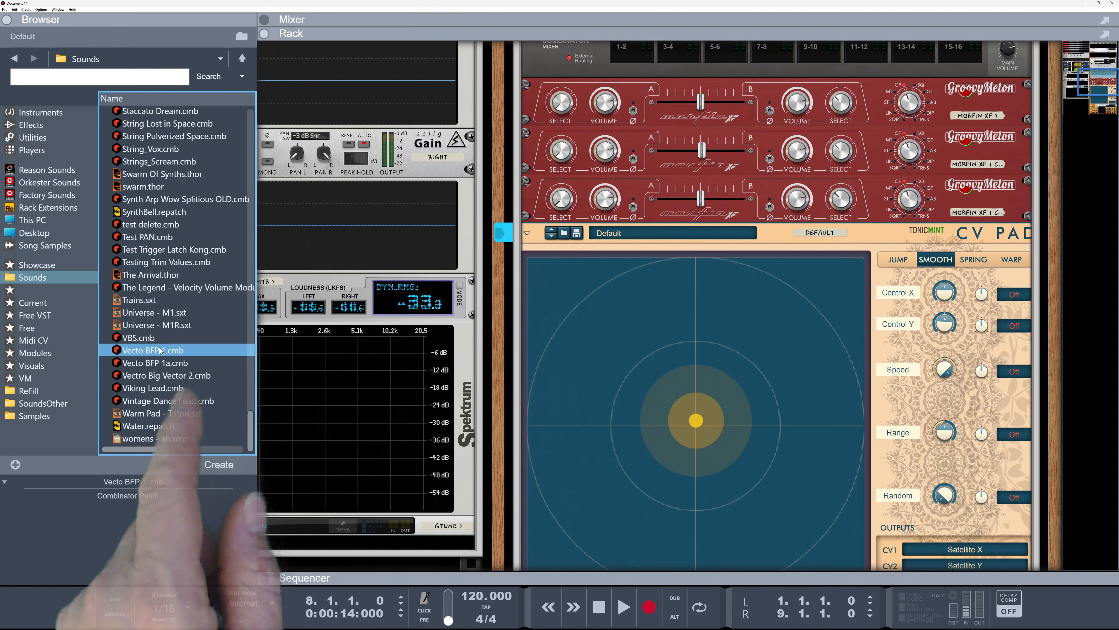
pyautogui.moveTo(161, 351); pyautogui.dragTo(853, 354)
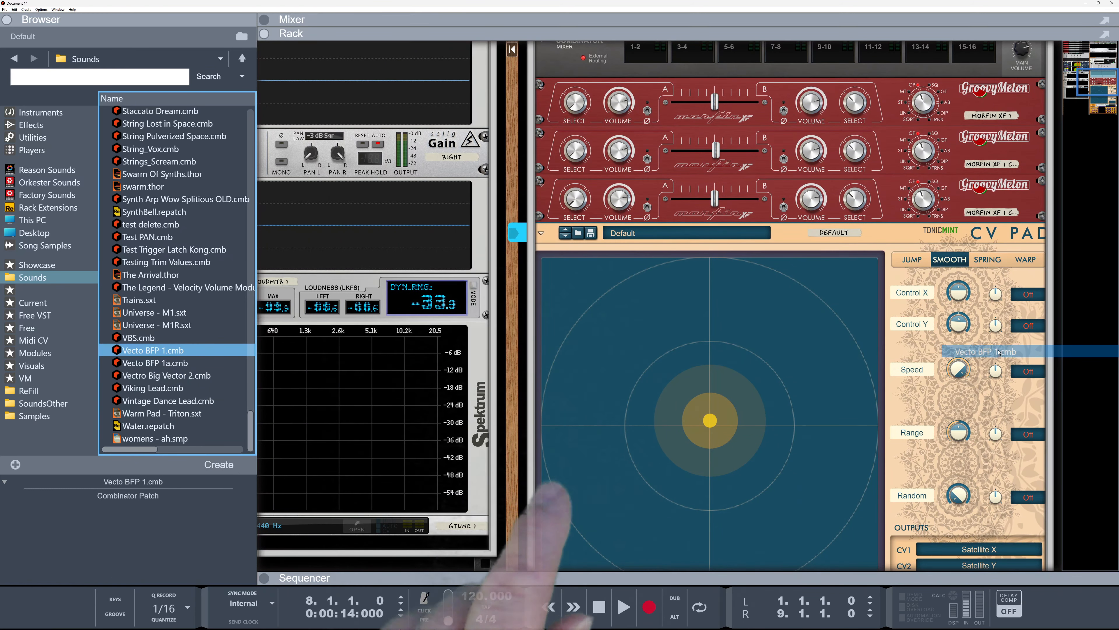
pyautogui.moveTo(1060, 351)
pyautogui.mouseDown()
pyautogui.moveTo(1081, 351)
pyautogui.moveTo(1057, 353)
pyautogui.mouseUp()
pyautogui.click(680, 72)
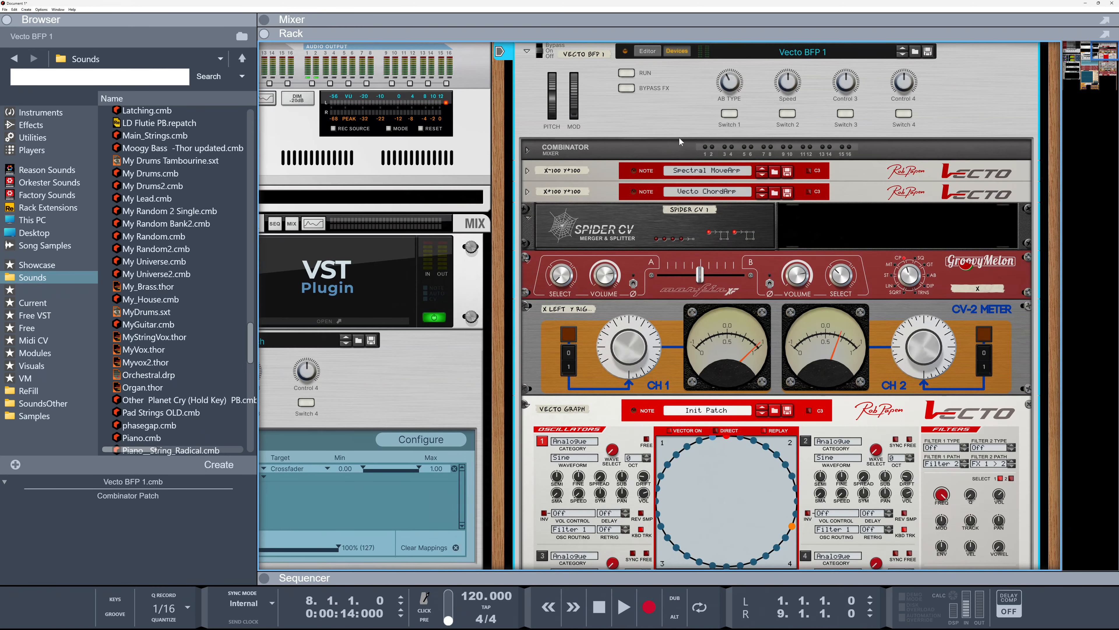
# Inspect the loaded Vecto combinator's devices and its rear-panel CV cabling
pyautogui.hotkey('ctrl', '0')
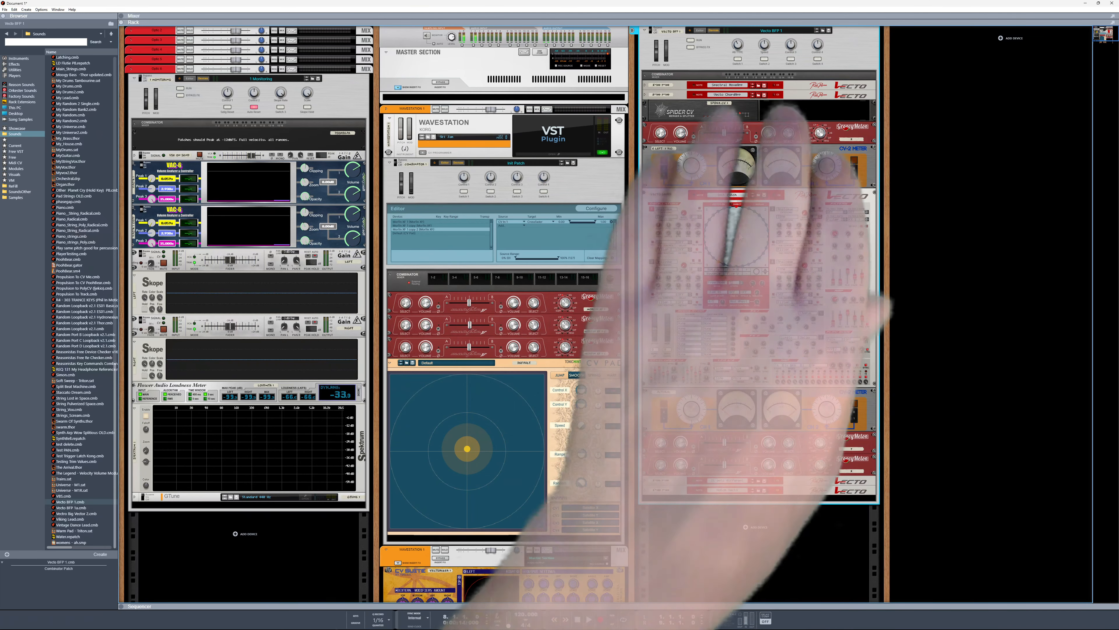
pyautogui.click(645, 86)
pyautogui.scroll(-3, 703, 471)
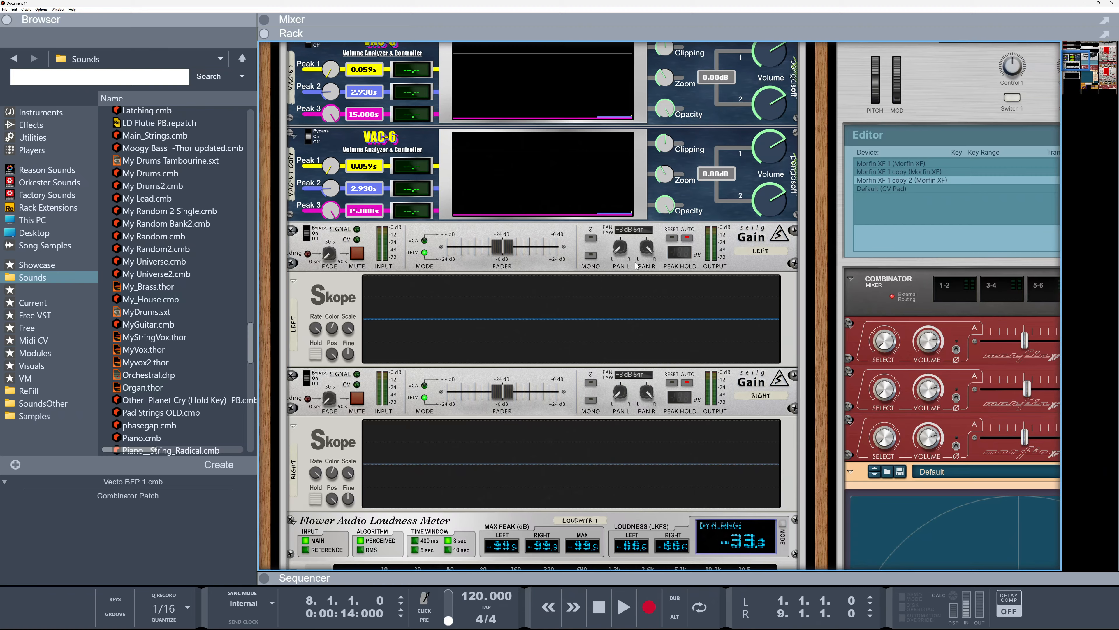
pyautogui.moveTo(814, 453); pyautogui.dragTo(759, 328)
pyautogui.moveTo(974, 395); pyautogui.dragTo(434, 301)
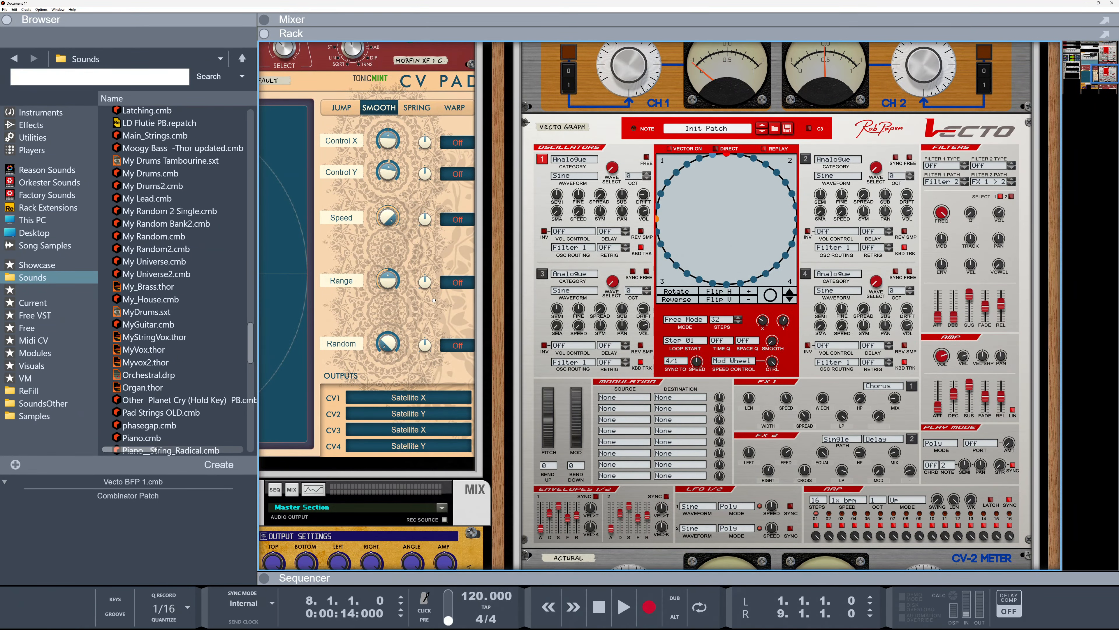
pyautogui.press('Tab')
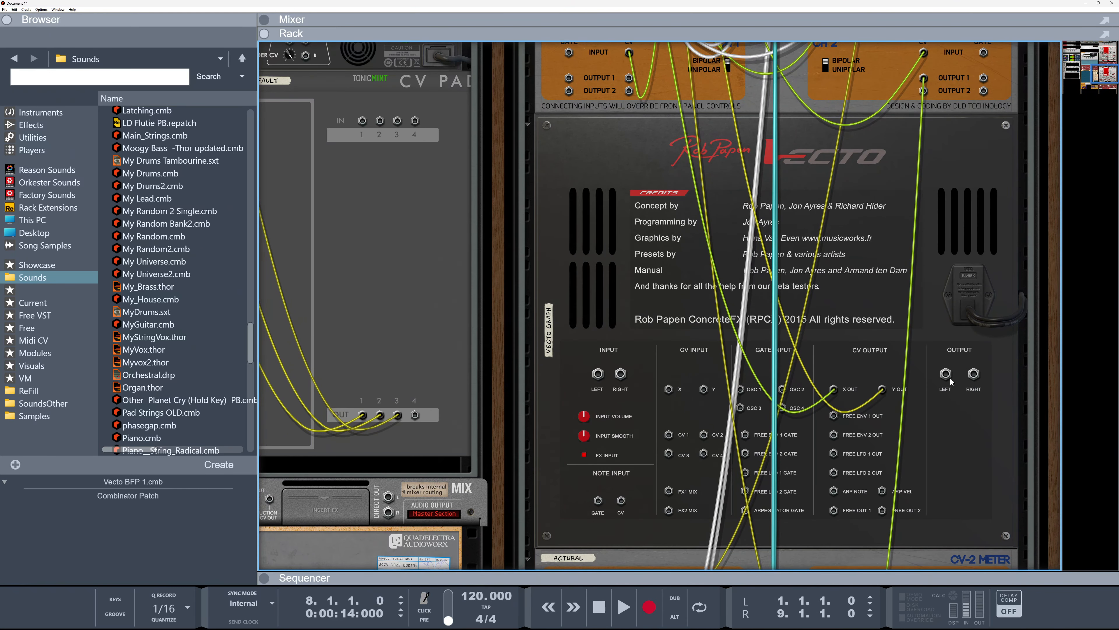
pyautogui.scroll(5, 779, 344)
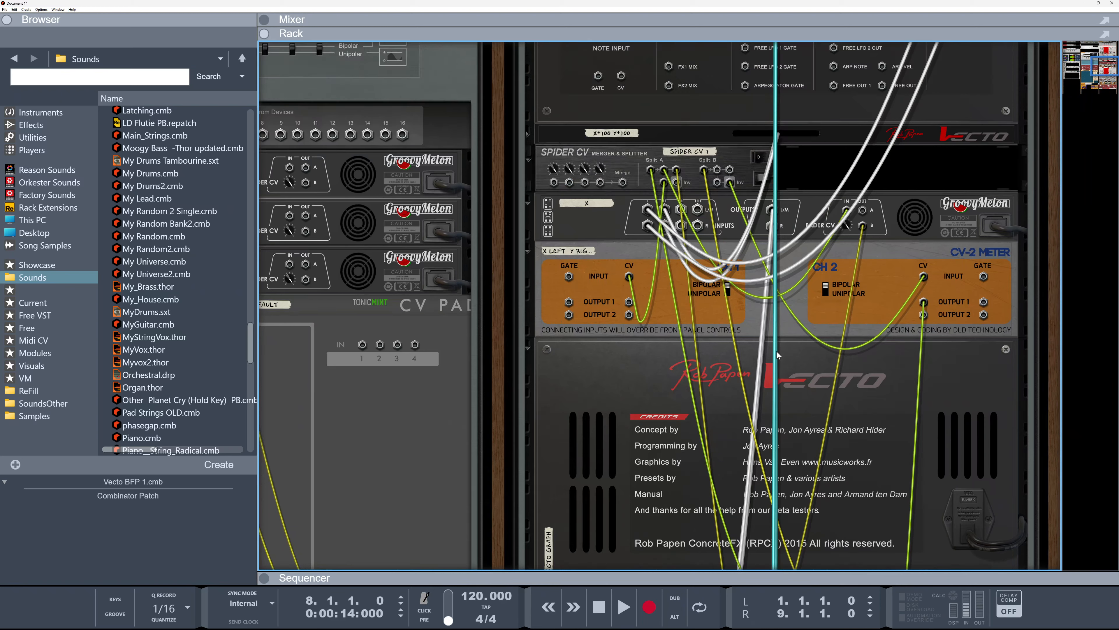
pyautogui.press('Tab')
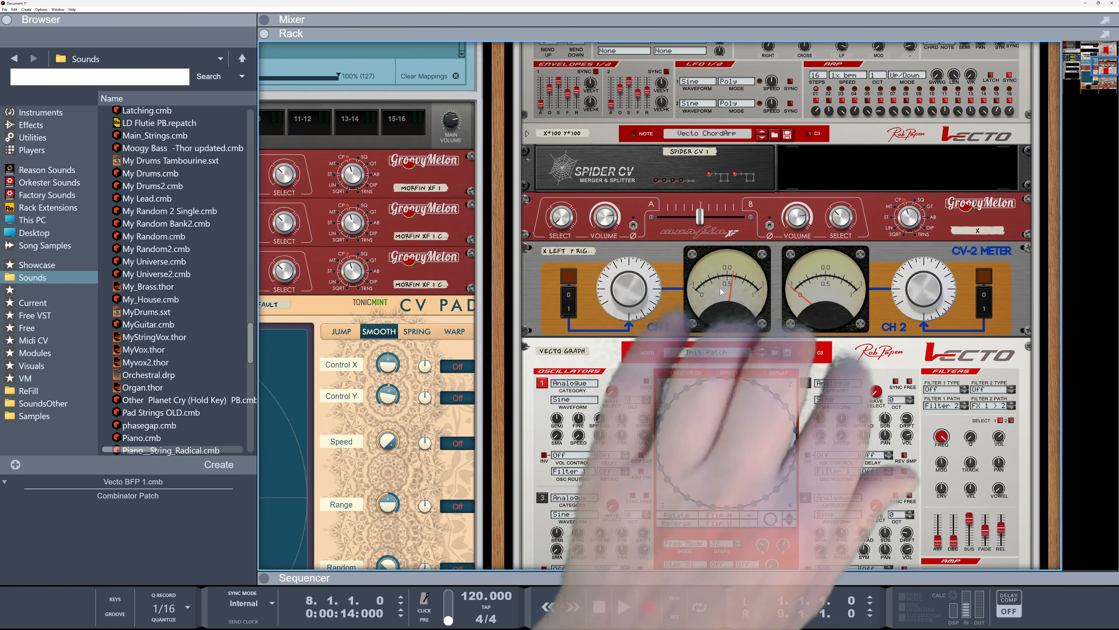
# Review the Vecto combinator's synth devices, briefly unfolding the Vecto ChordArp device panel
pyautogui.scroll(-1, 741, 301)
pyautogui.scroll(-10, 741, 300)
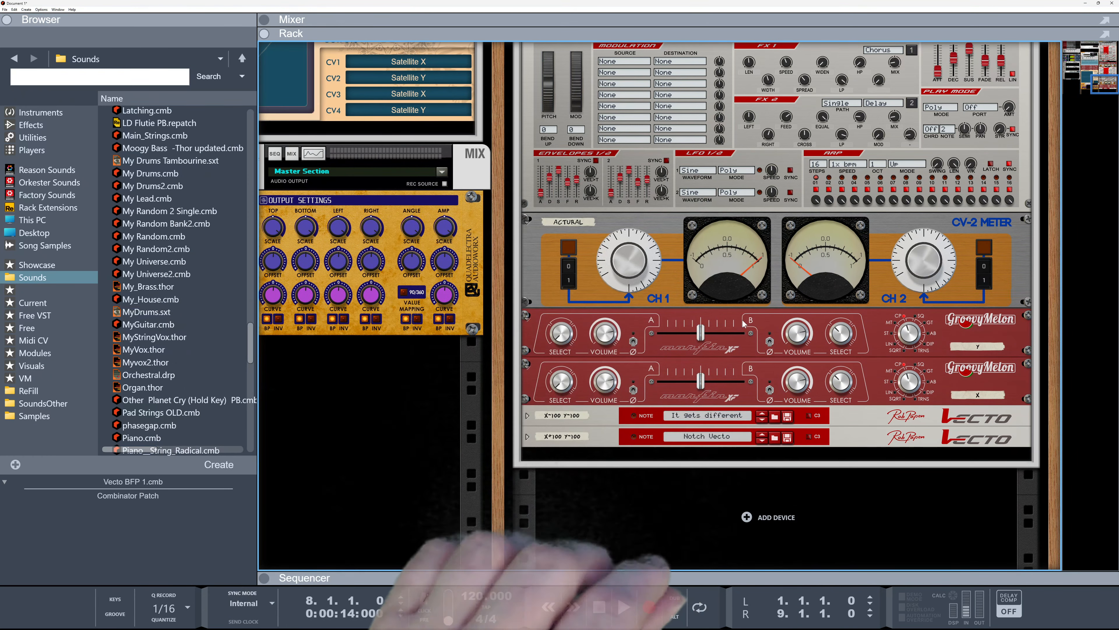
pyautogui.scroll(5, 743, 323)
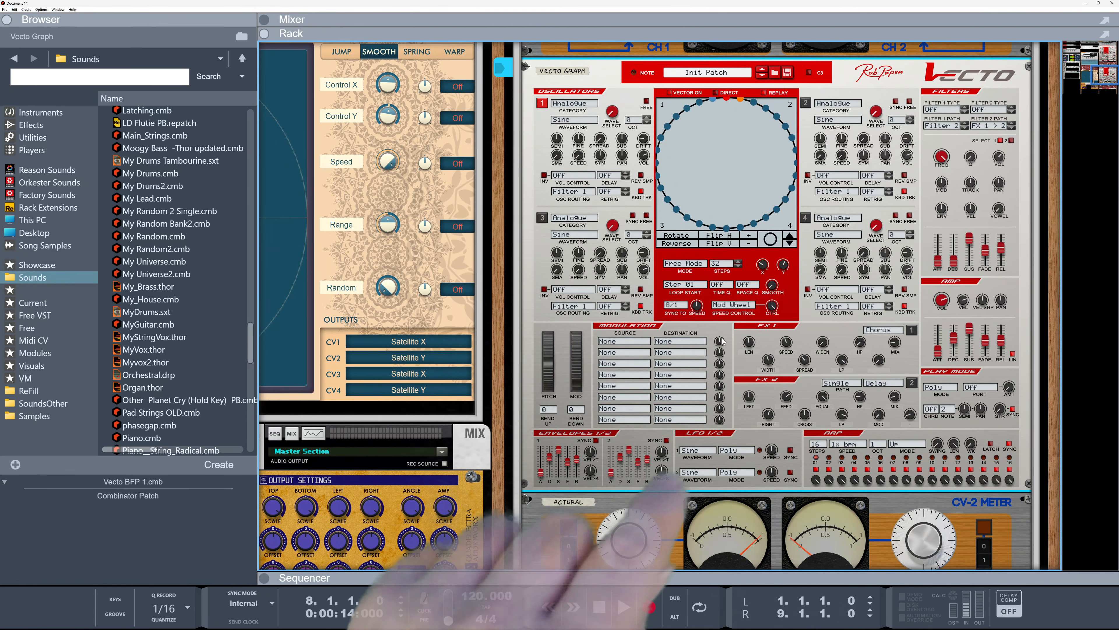
pyautogui.scroll(15, 722, 341)
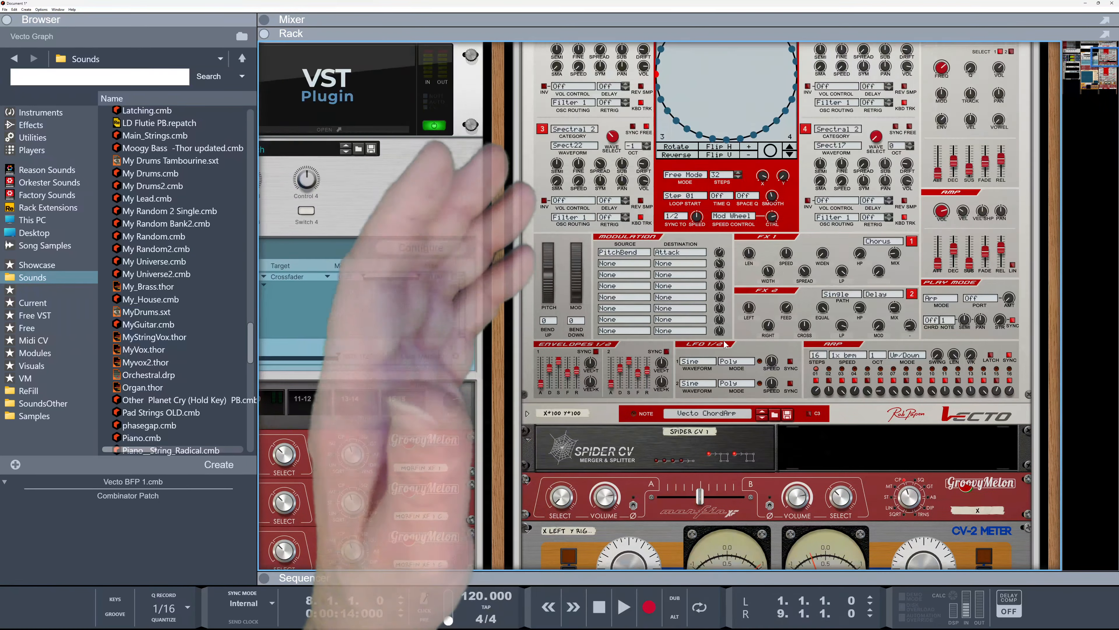
pyautogui.scroll(2, 725, 344)
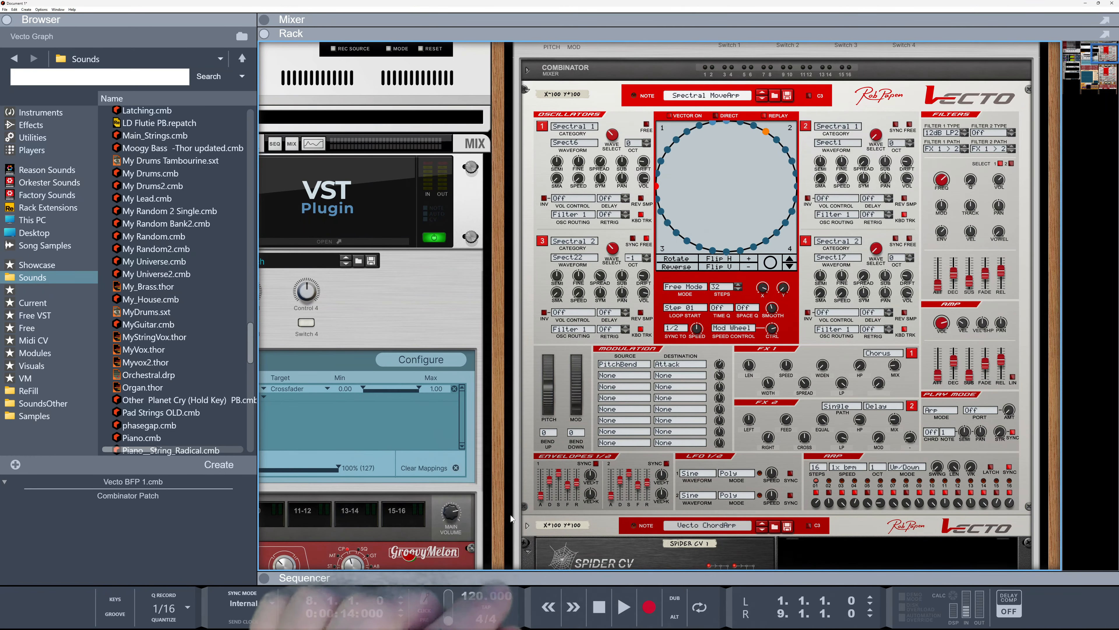
pyautogui.click(528, 526)
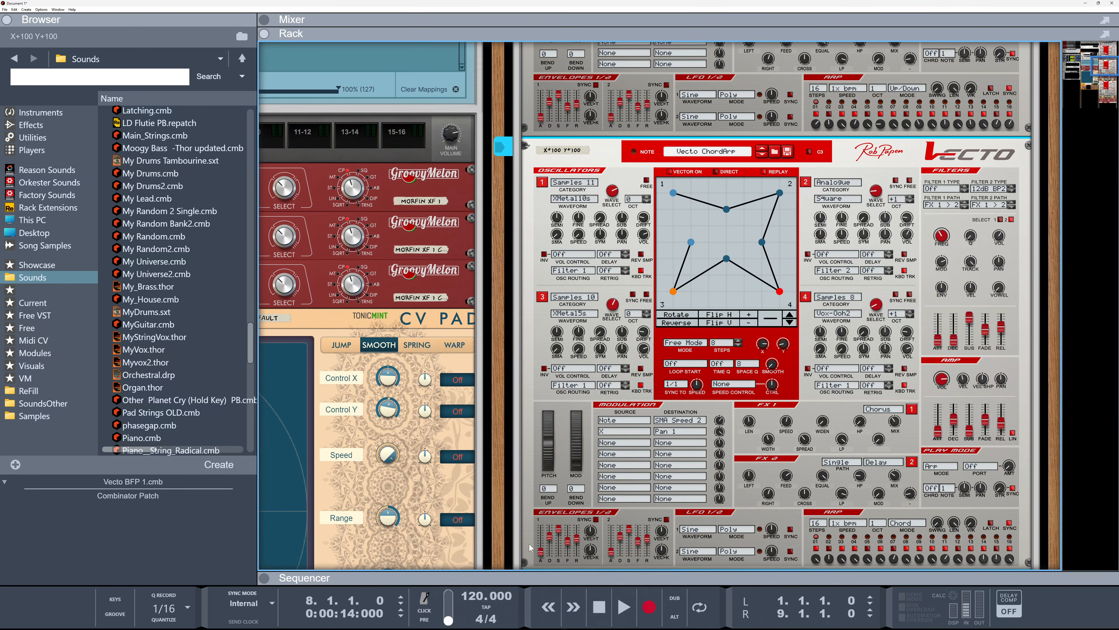
pyautogui.click(527, 146)
pyautogui.scroll(8, 560, 317)
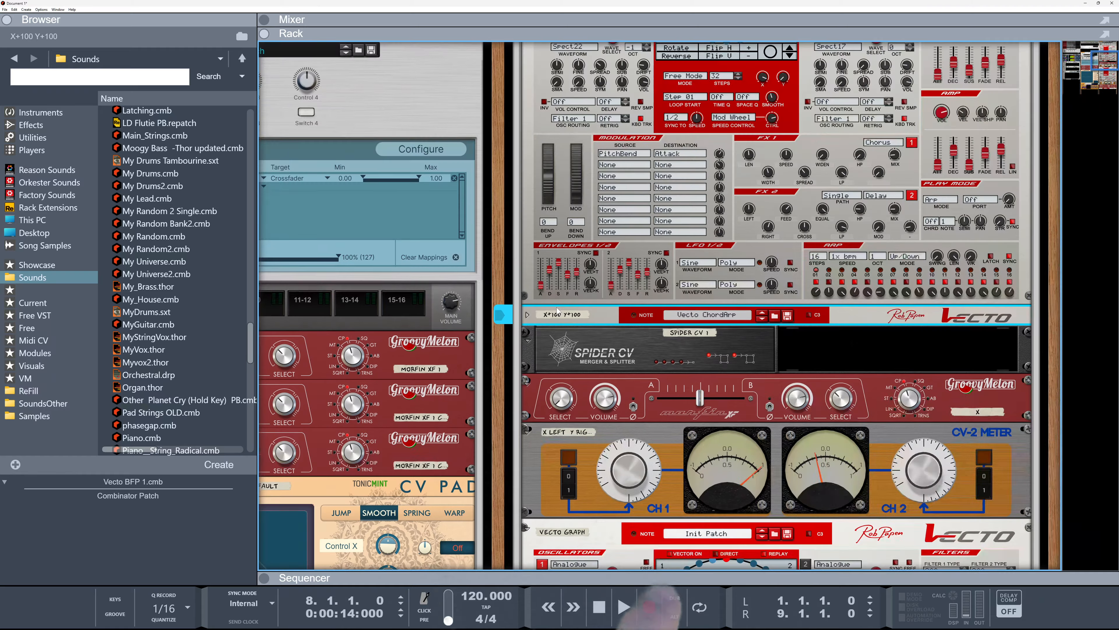
pyautogui.scroll(-3, 660, 305)
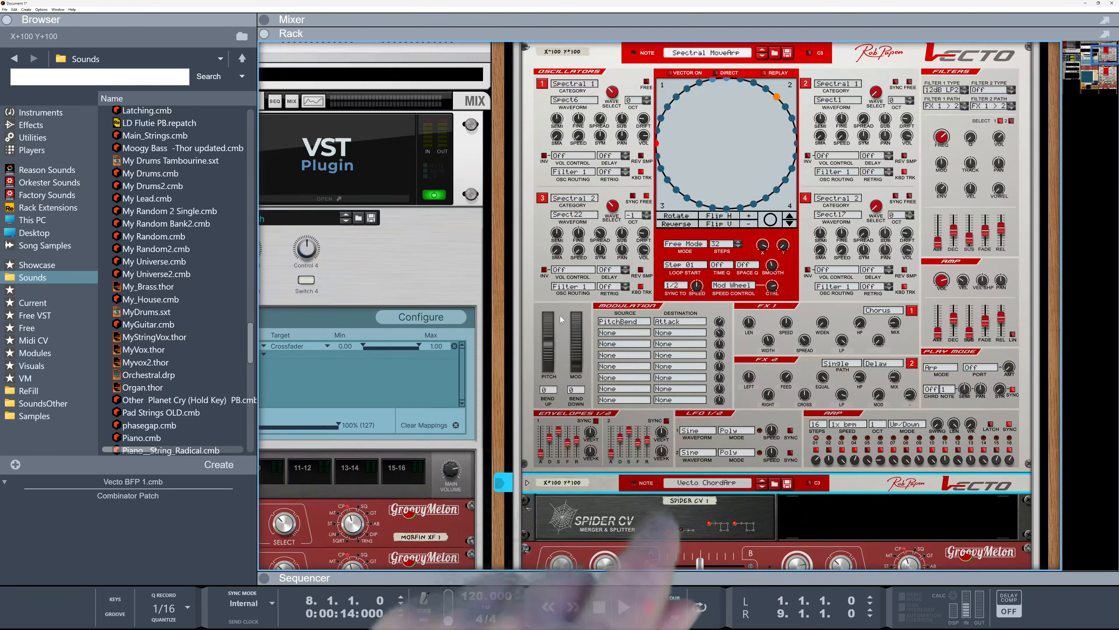
pyautogui.scroll(3, 660, 305)
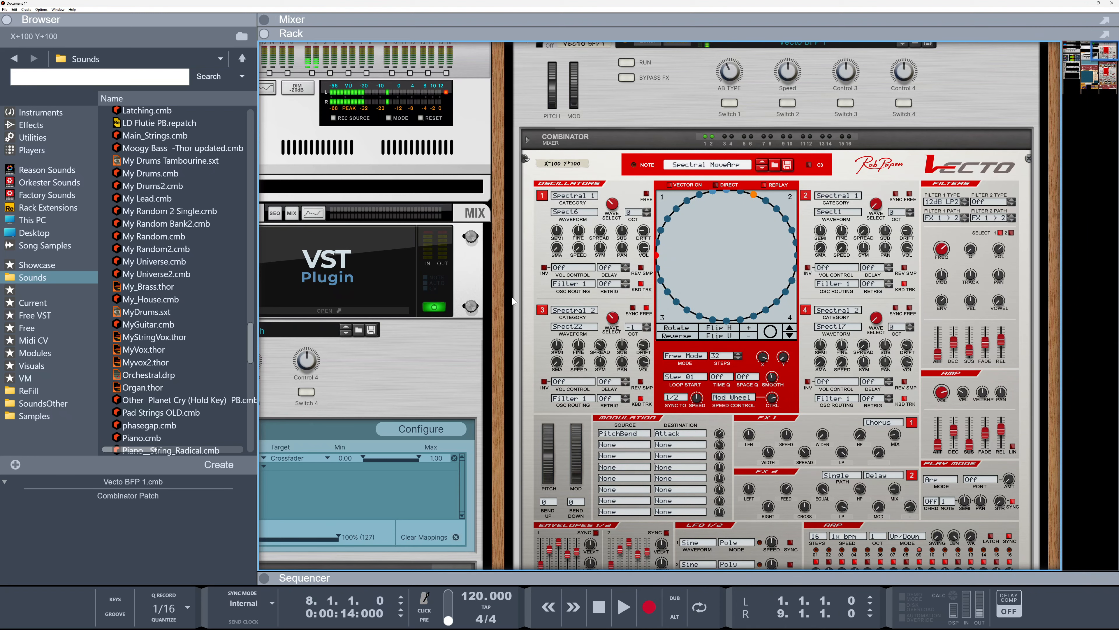
pyautogui.scroll(-5, 664, 355)
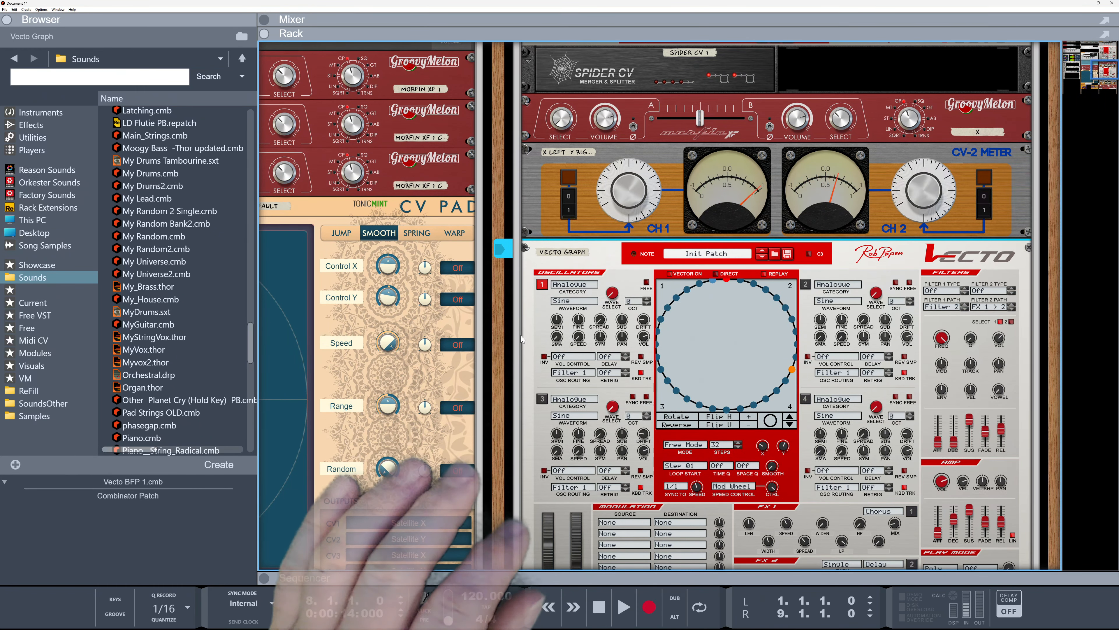
pyautogui.moveTo(494, 343); pyautogui.dragTo(872, 389)
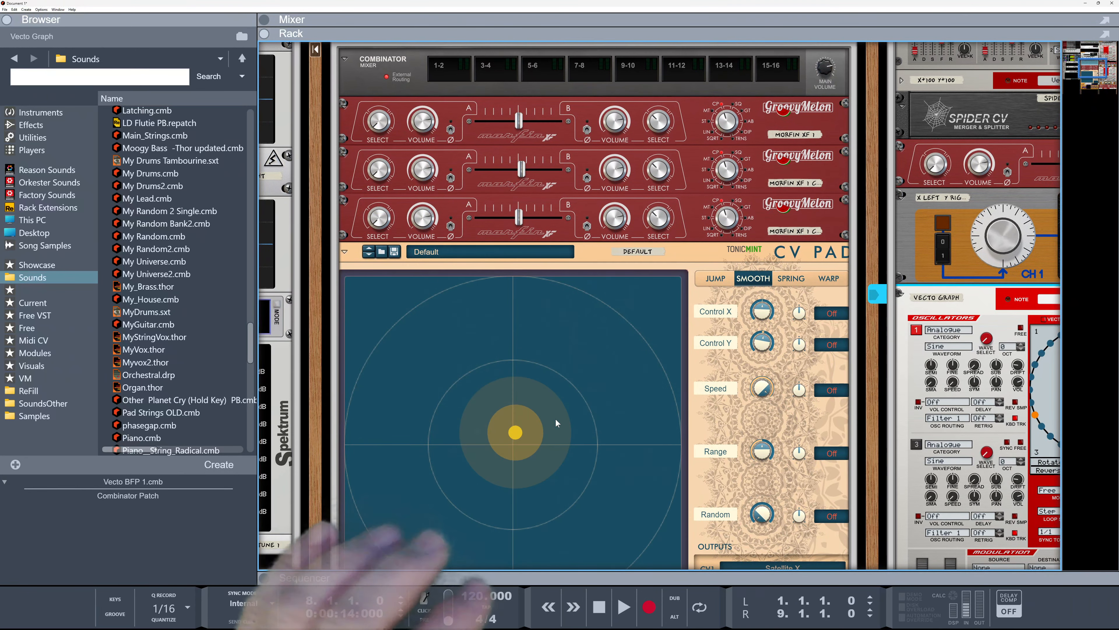
# Drag the CV Pad puck down and to the left of centre to hear the crossfaders morph
pyautogui.moveTo(516, 434); pyautogui.dragTo(479, 468)
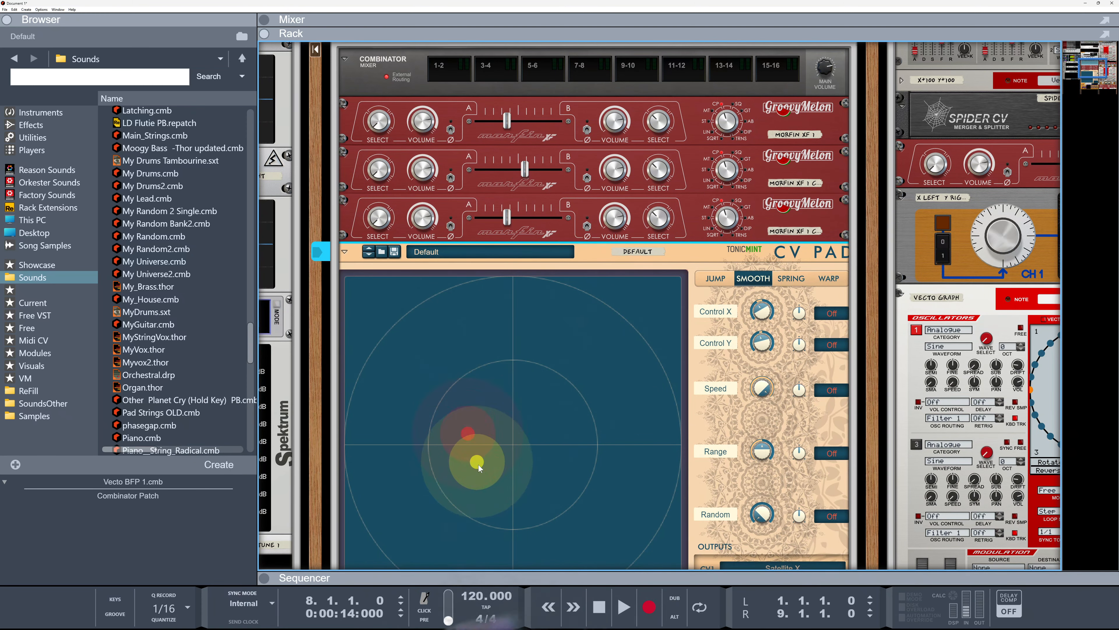
pyautogui.moveTo(487, 405); pyautogui.dragTo(509, 457)
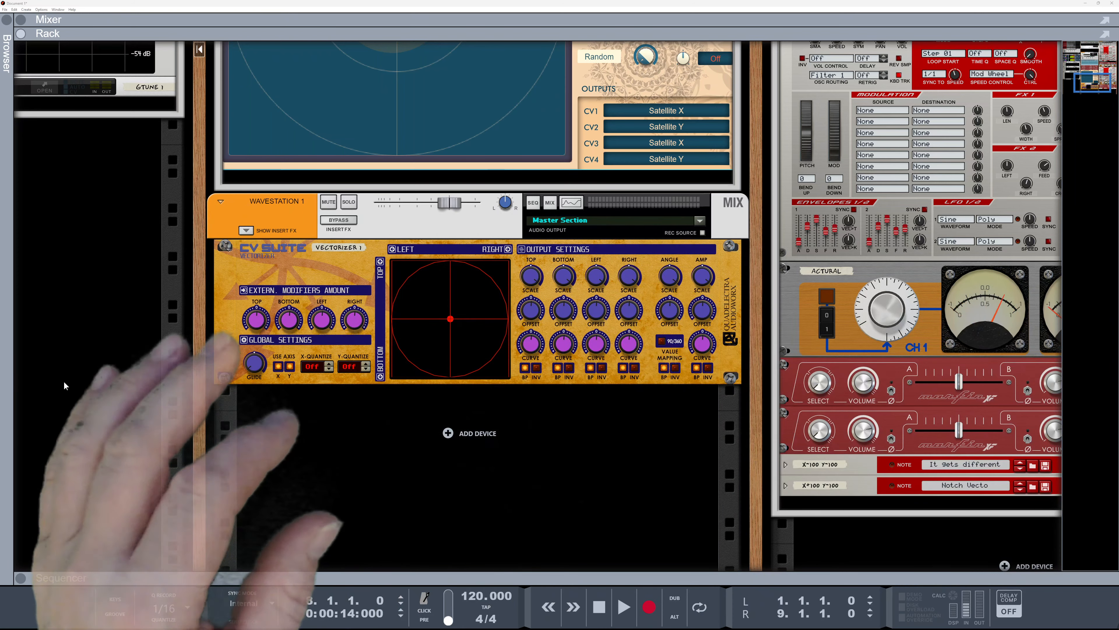
# Move the CV Suite Vectorizer's XY point, then flip the rack to view its rear CV outputs and back
pyautogui.moveTo(451, 319); pyautogui.dragTo(371, 301)
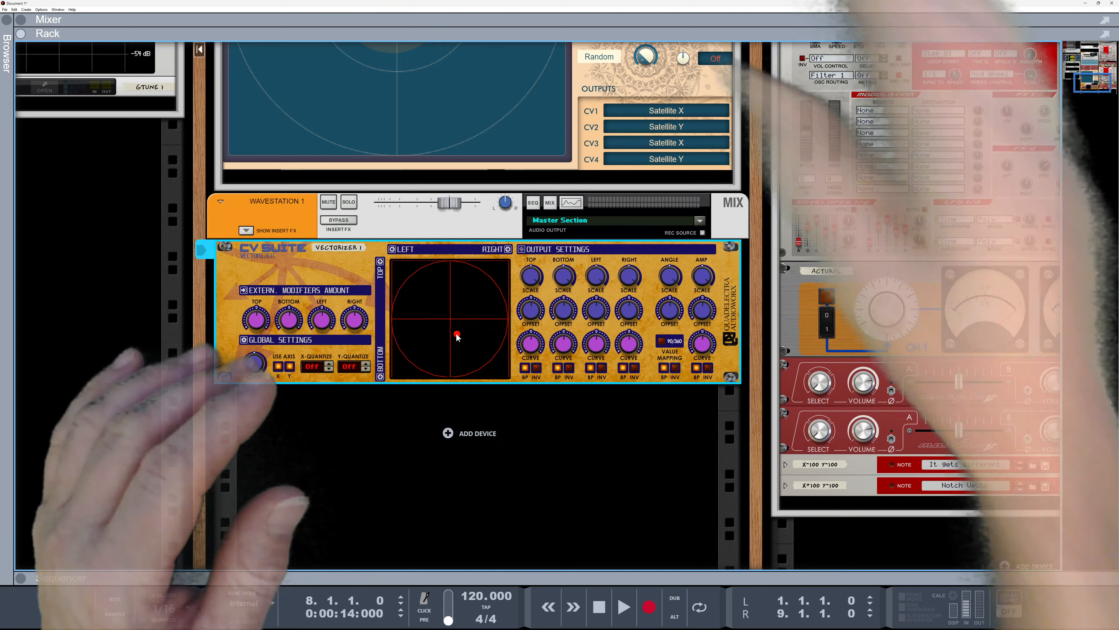
pyautogui.press('Tab')
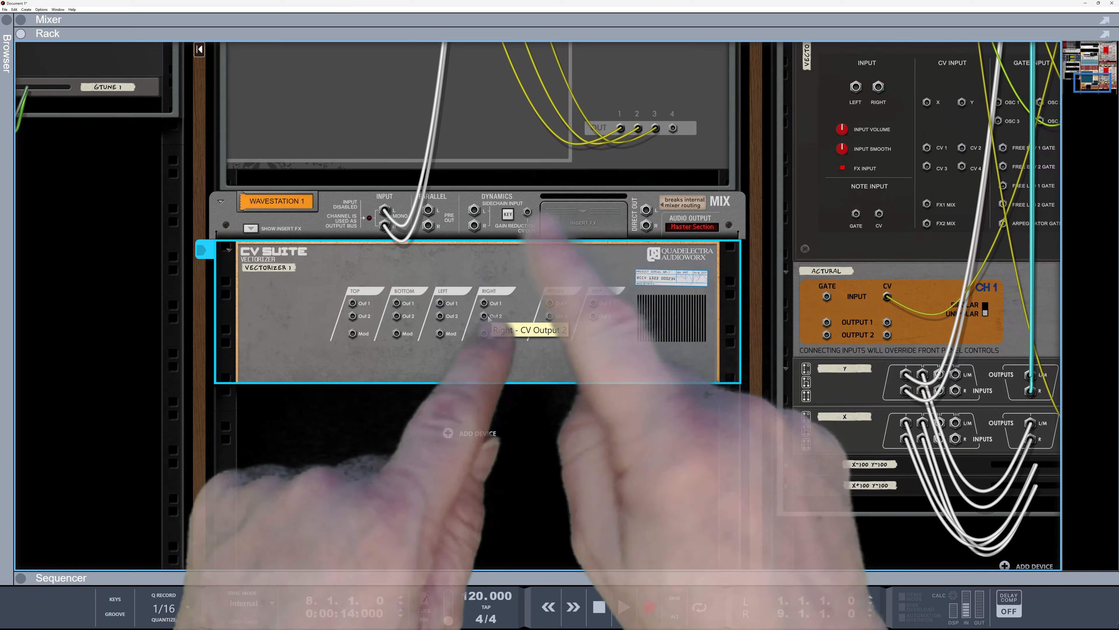
pyautogui.press('Tab')
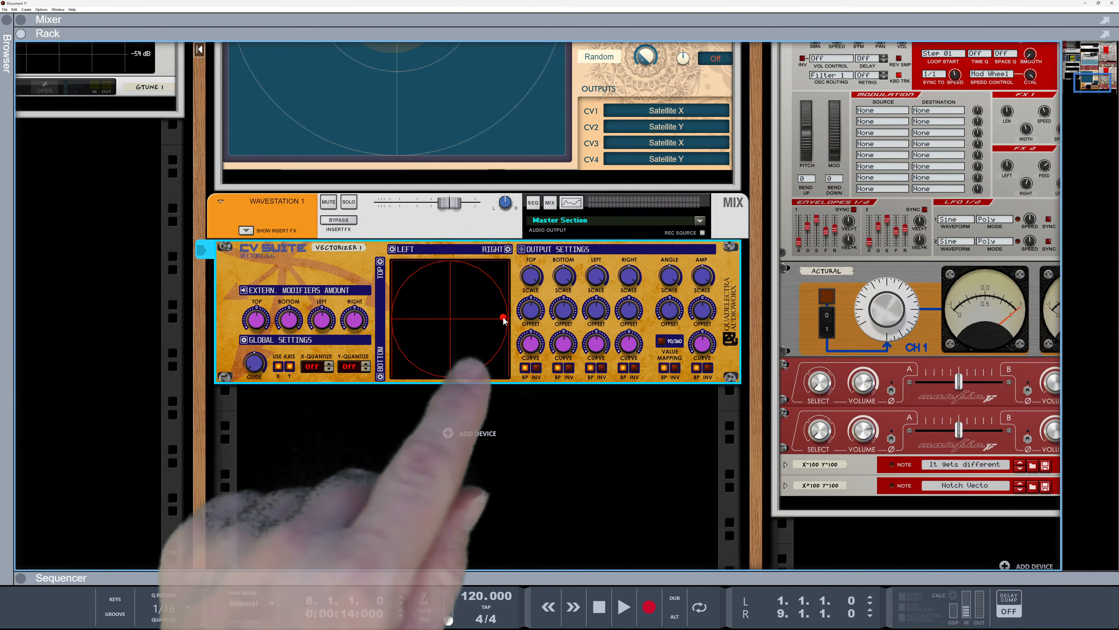
# Drag the Vectorizer's XY point to several positions around its pad to compare the morphing
pyautogui.moveTo(505, 320); pyautogui.dragTo(459, 264)
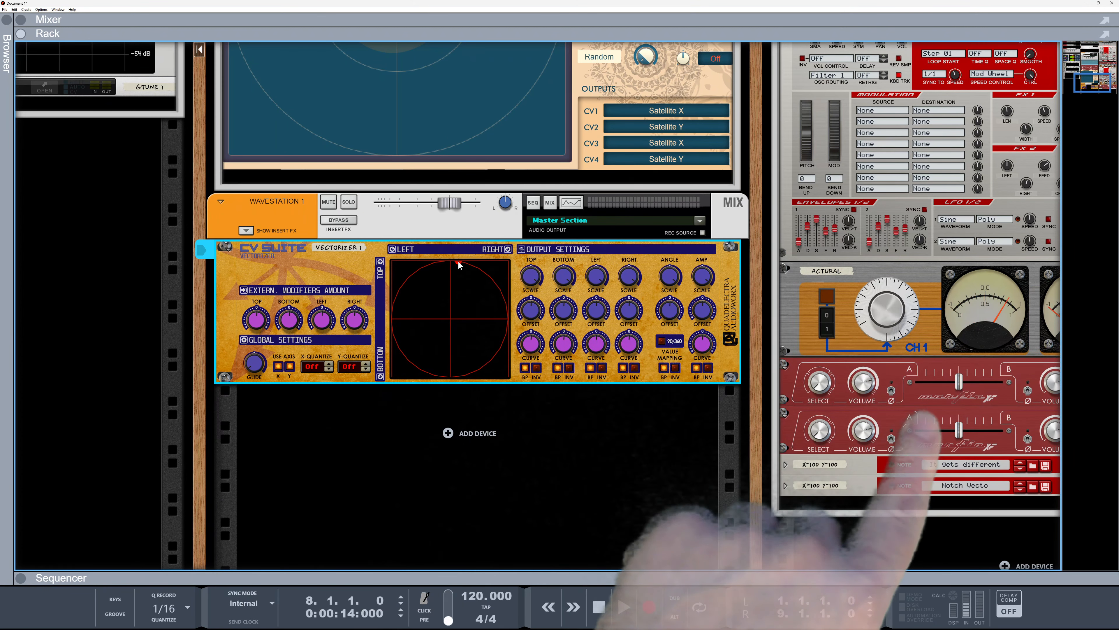
pyautogui.moveTo(450, 315); pyautogui.dragTo(450, 310)
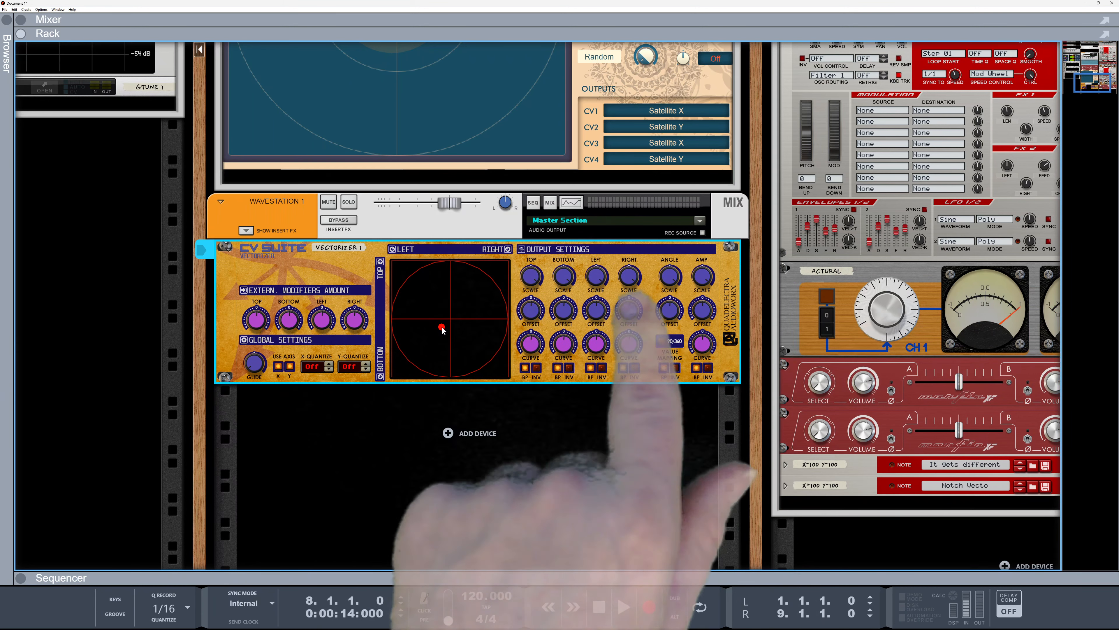
pyautogui.moveTo(378, 311); pyautogui.dragTo(411, 316)
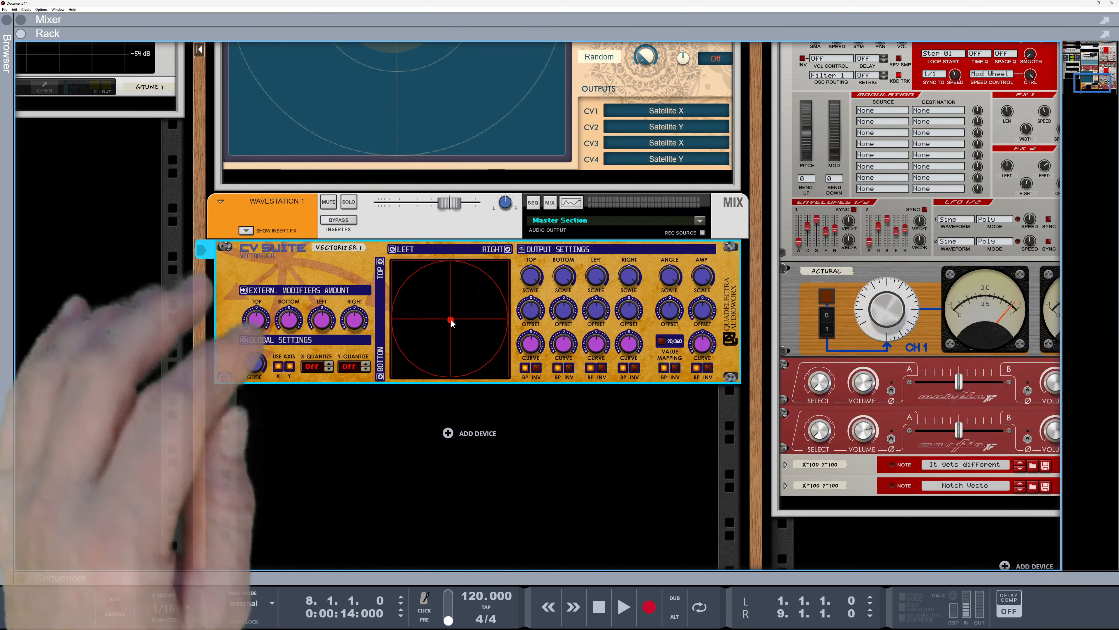
# Nudge the CV Pad puck slightly below the pad's centre
pyautogui.scroll(6, 465, 325)
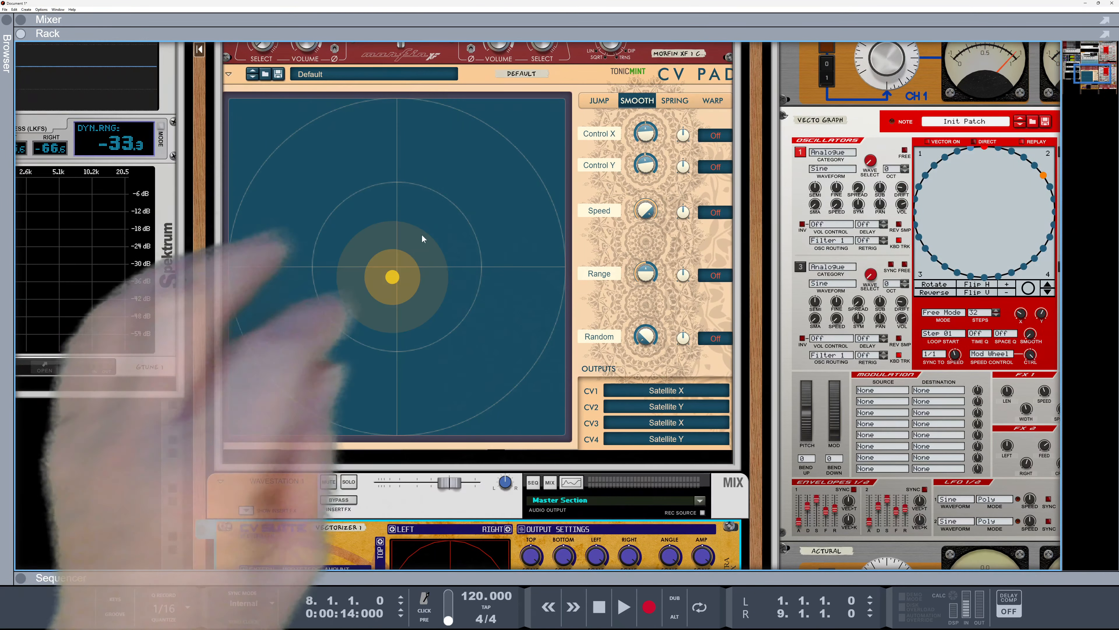
pyautogui.moveTo(393, 279); pyautogui.dragTo(386, 312)
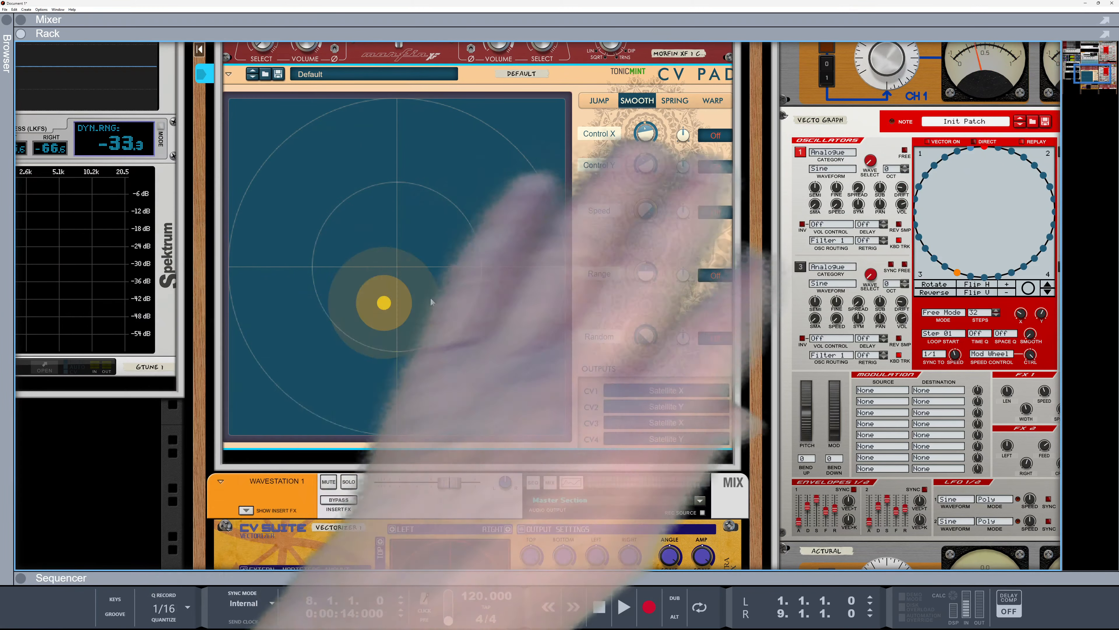
pyautogui.scroll(-3, 429, 325)
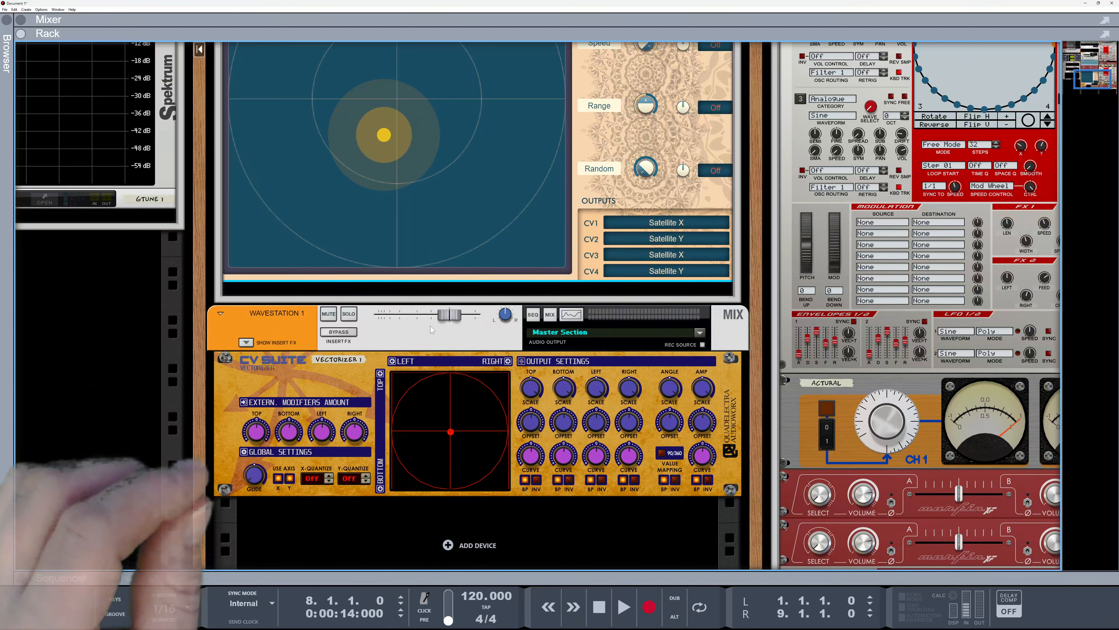